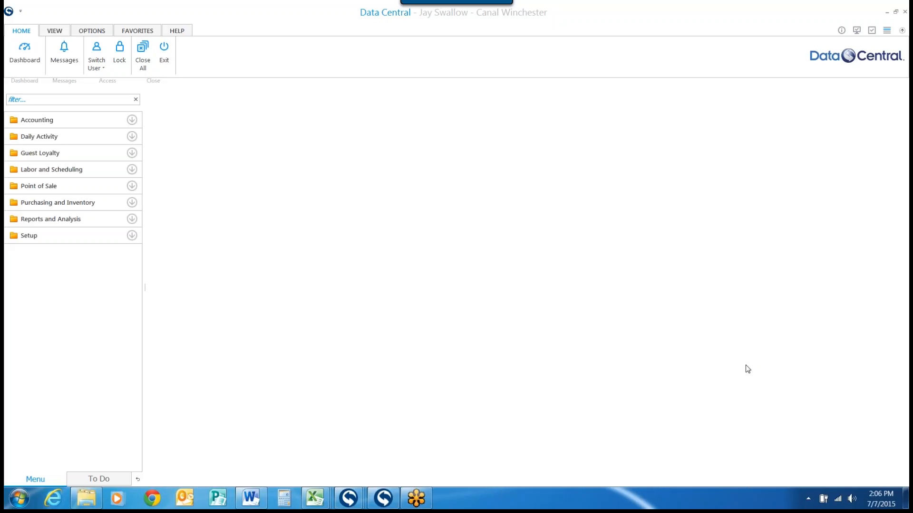
Step: Open the Employee Links to POS task under Labor and Scheduling and advance to Employee Linking with All POS Employees
left_click(131, 173)
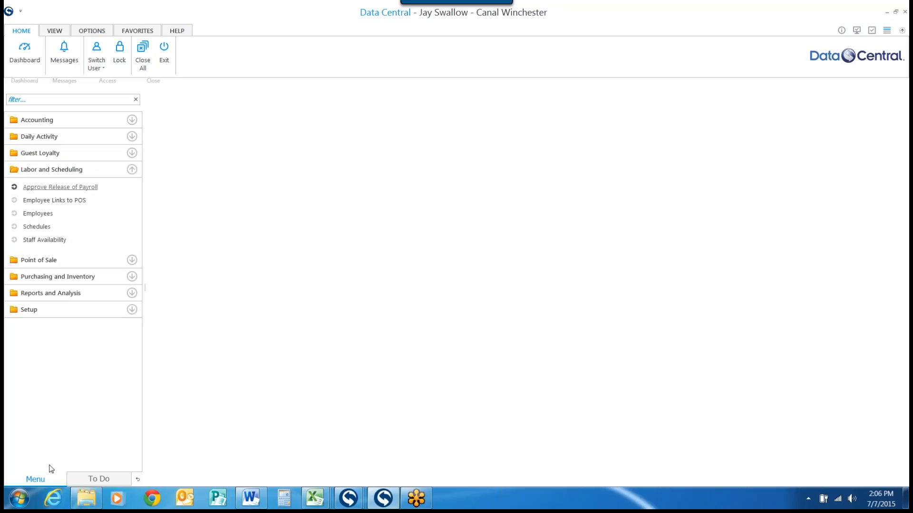
left_click(68, 201)
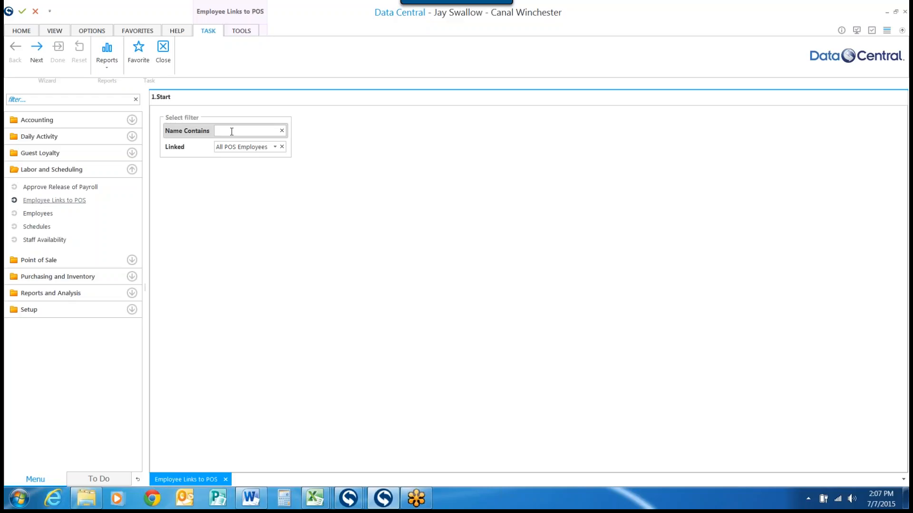
left_click(33, 50)
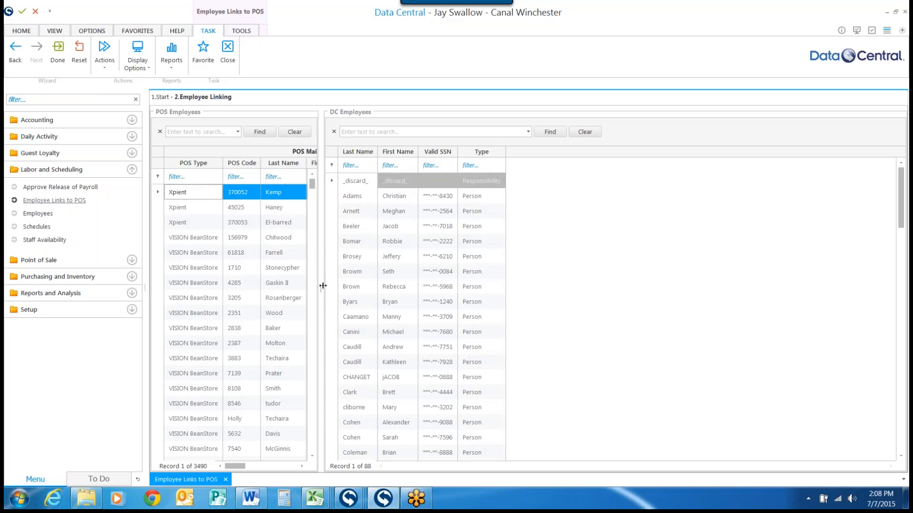
Step: Hide the navigation menu and widen the POS Employees grid until its Linking Information and Hide columns fit
left_click_drag(322, 288, 489, 291)
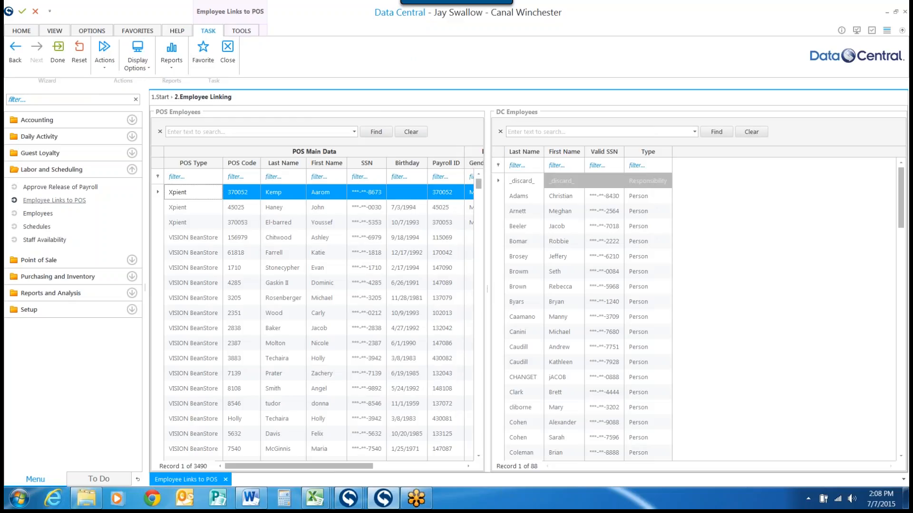
left_click(60, 32)
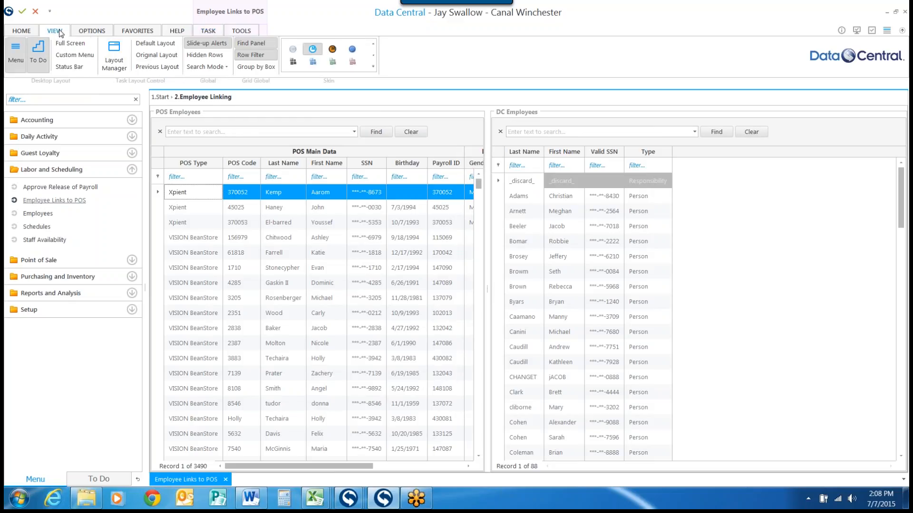
left_click(16, 56)
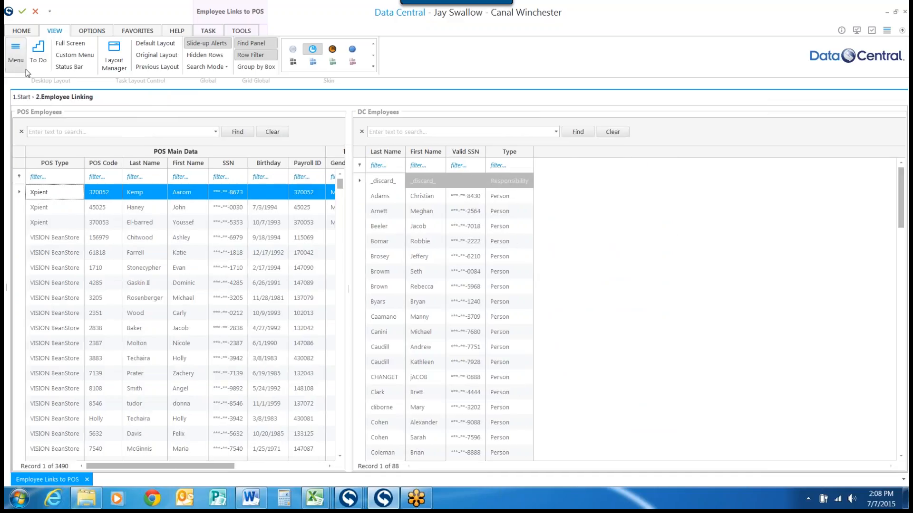
left_click_drag(356, 297, 589, 294)
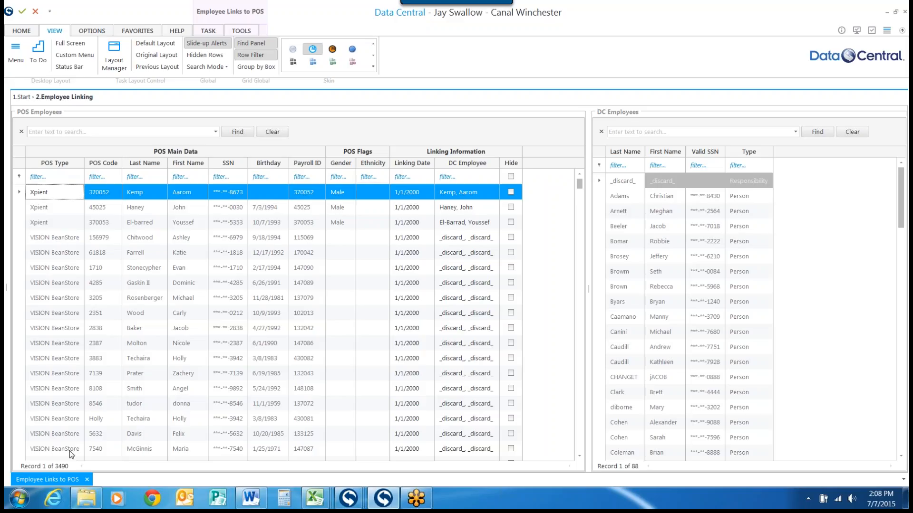
Step: Filter the POS Type column to Xpient and display only the POS Employees grid
left_click(81, 163)
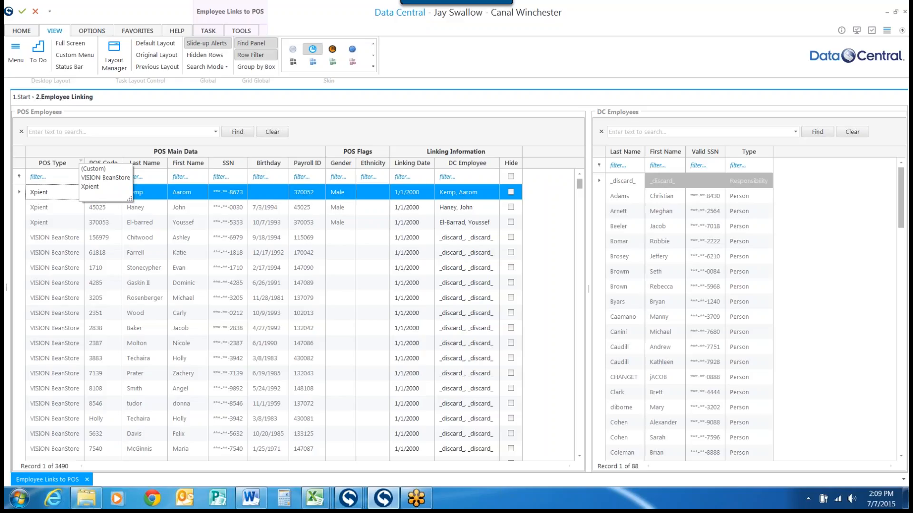
left_click(92, 185)
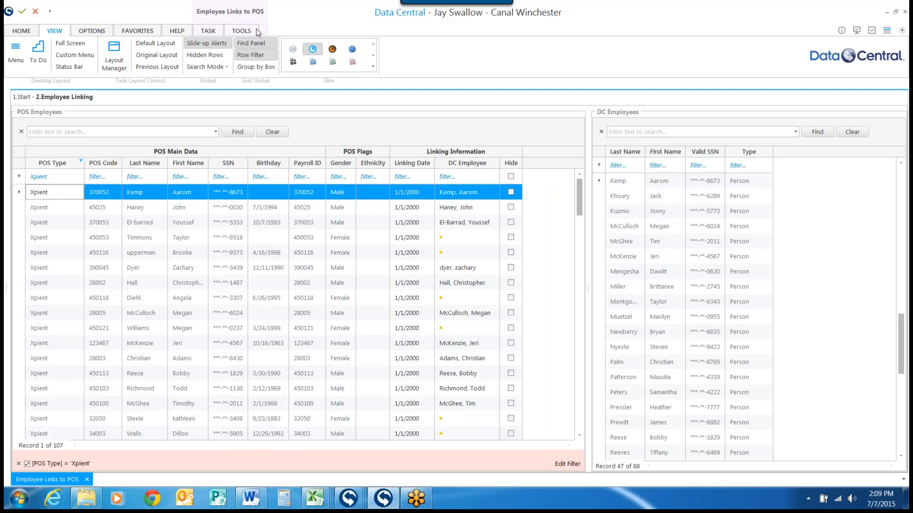
left_click(208, 31)
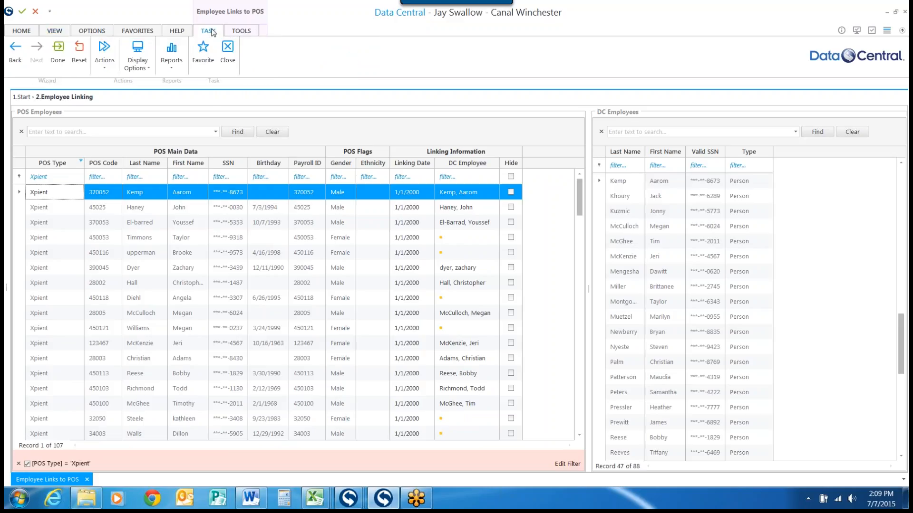
left_click(138, 69)
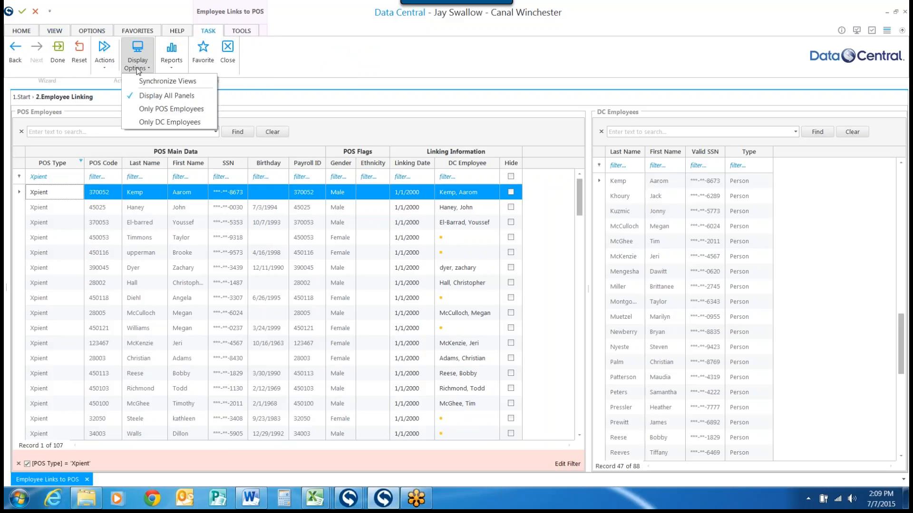
left_click(156, 110)
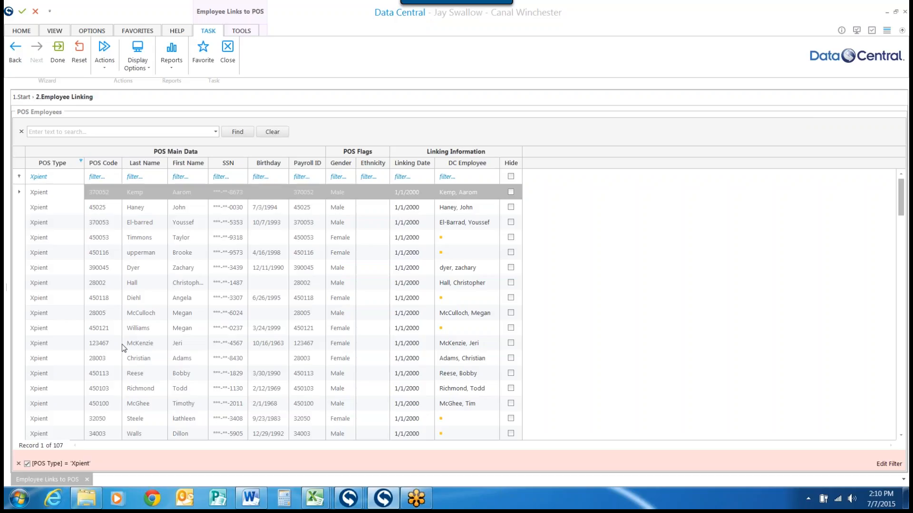
Step: Remove the POS Code, SSN, Birthday, Payroll ID, Gender and Ethnicity columns and the POS Flags band from the grid
left_click_drag(101, 165, 388, 59)
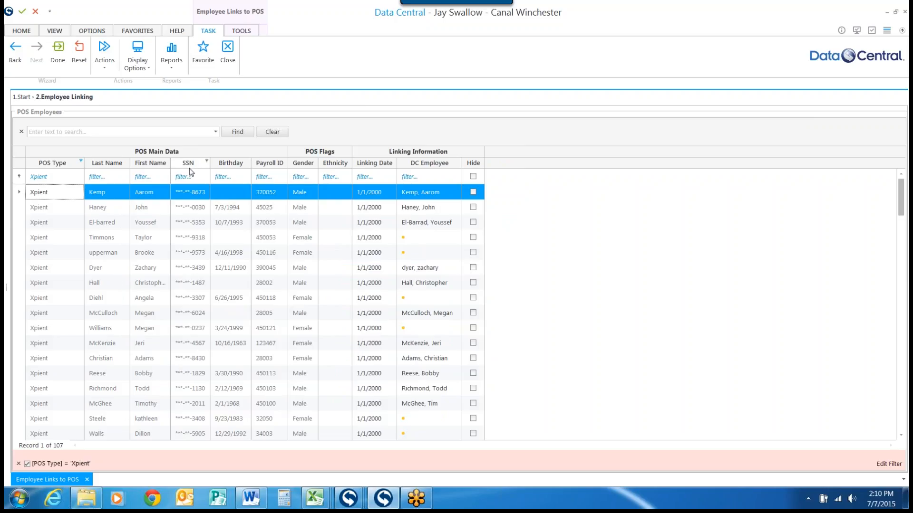
left_click_drag(189, 167, 427, 60)
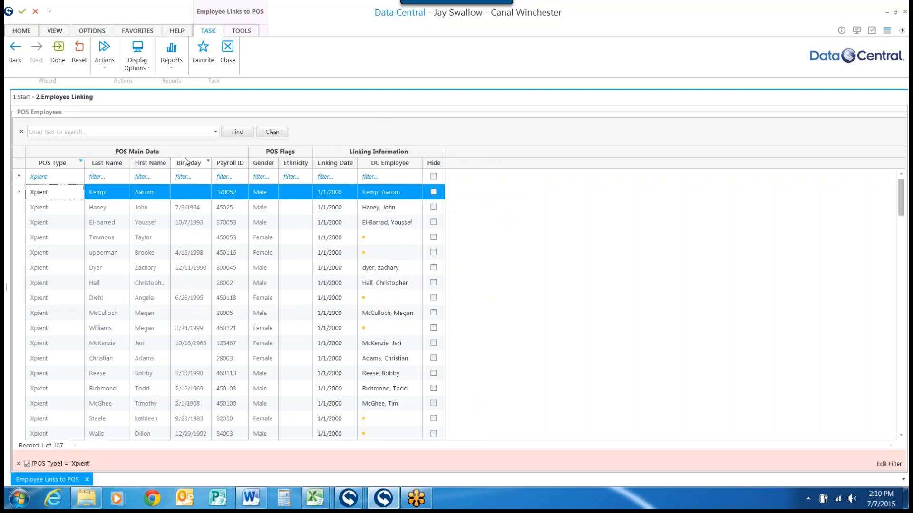
left_click_drag(185, 161, 477, 55)
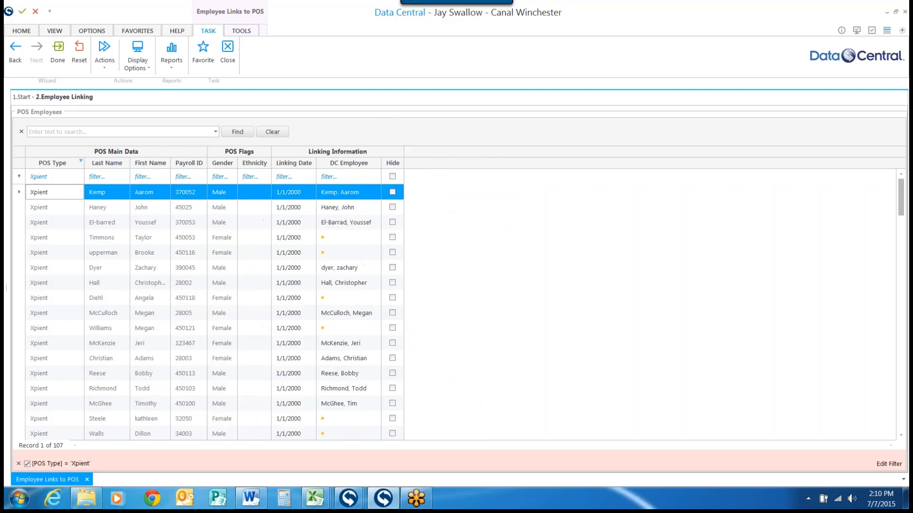
left_click_drag(189, 163, 392, 68)
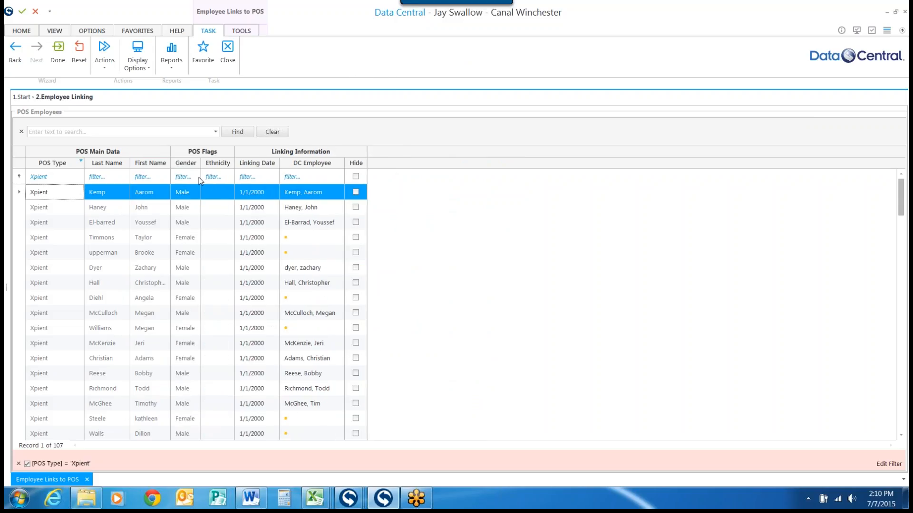
left_click_drag(185, 163, 438, 63)
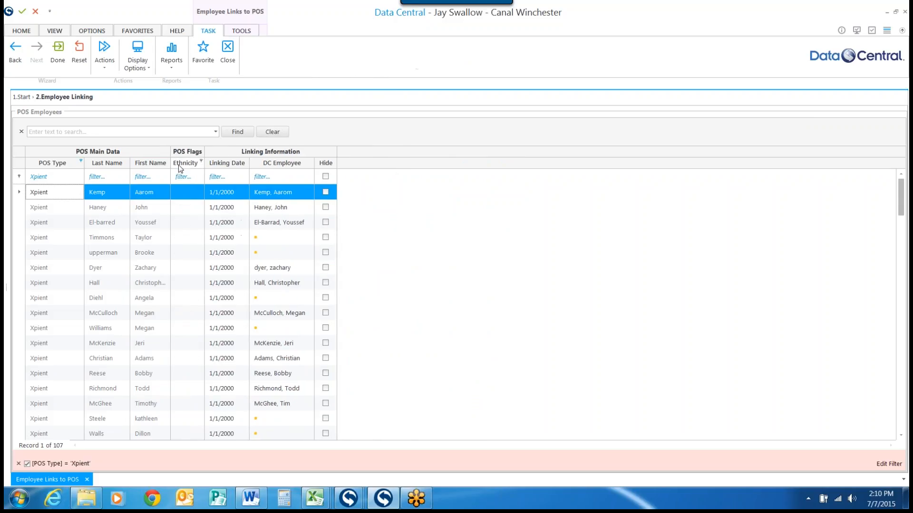
left_click_drag(179, 168, 418, 80)
left_click_drag(189, 152, 379, 73)
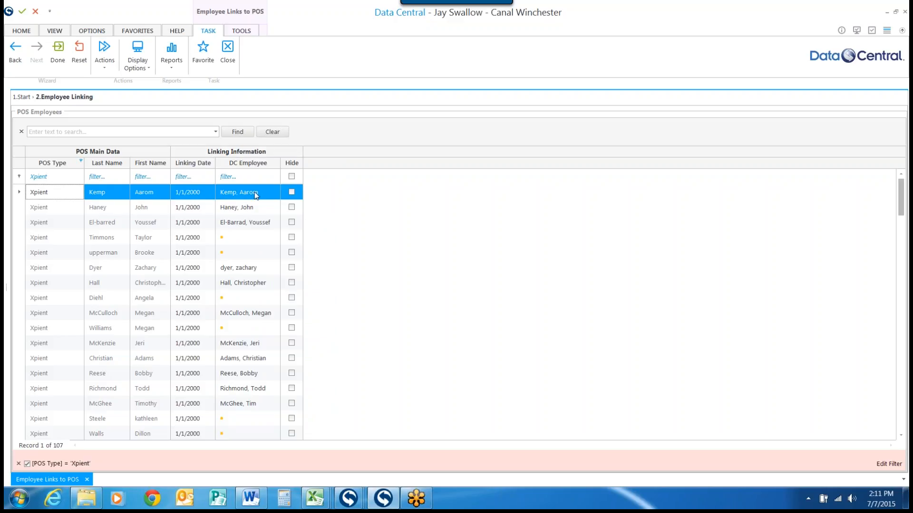
Step: Sort the POS employees by the DC Employee column in ascending order to bring unlinked records first
left_click(257, 243)
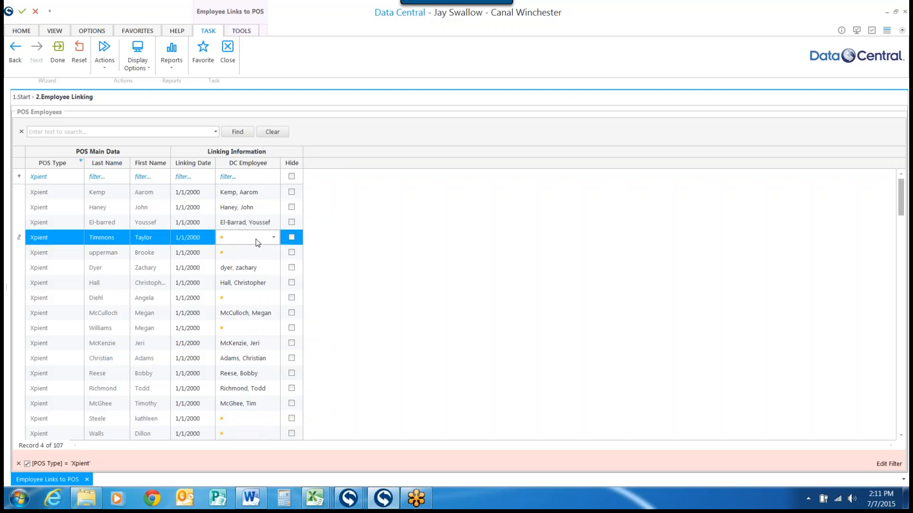
left_click(250, 163)
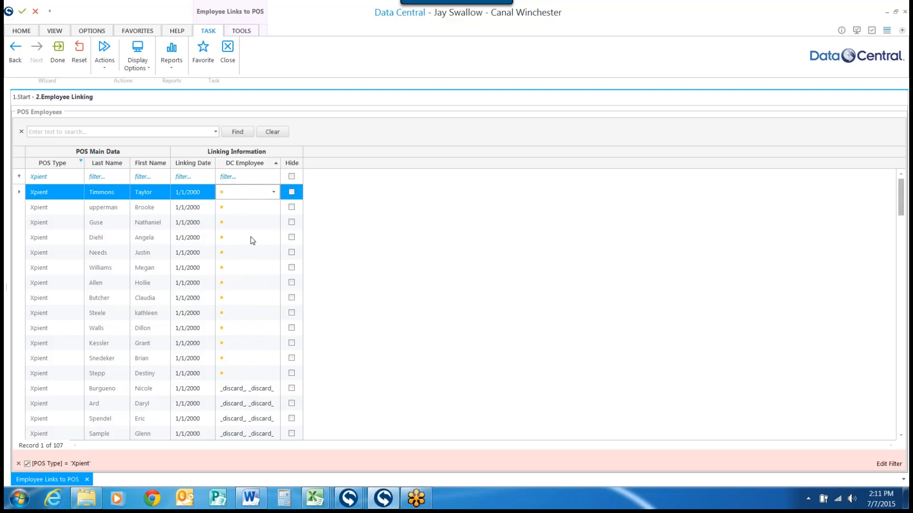
Step: Create a new Employee (Person) linked to the first unlinked POS record in the sorted list and save the change
left_click(19, 206)
left_click(19, 192)
left_click(105, 67)
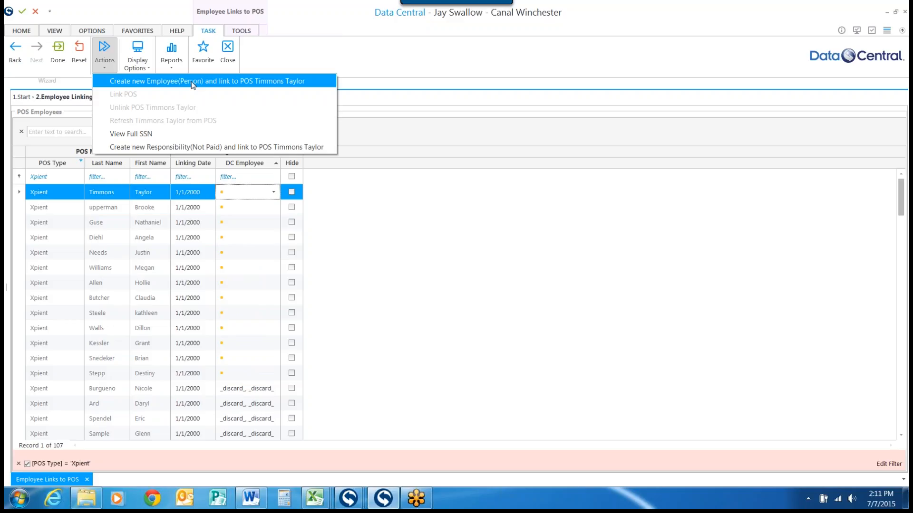
left_click(276, 81)
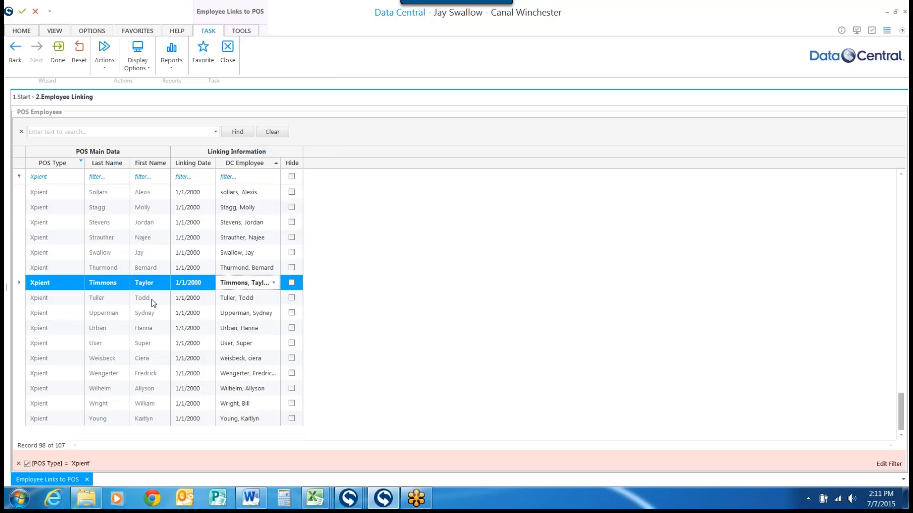
left_click(24, 11)
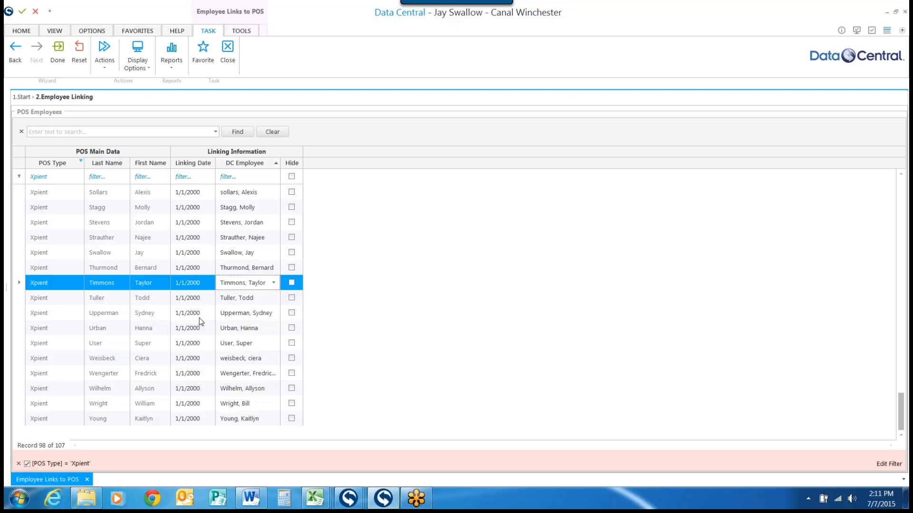
Step: Return to the start of the list and create a new Employee (Person) linked to the next unlinked POS record
scroll(201, 322, "up", 20)
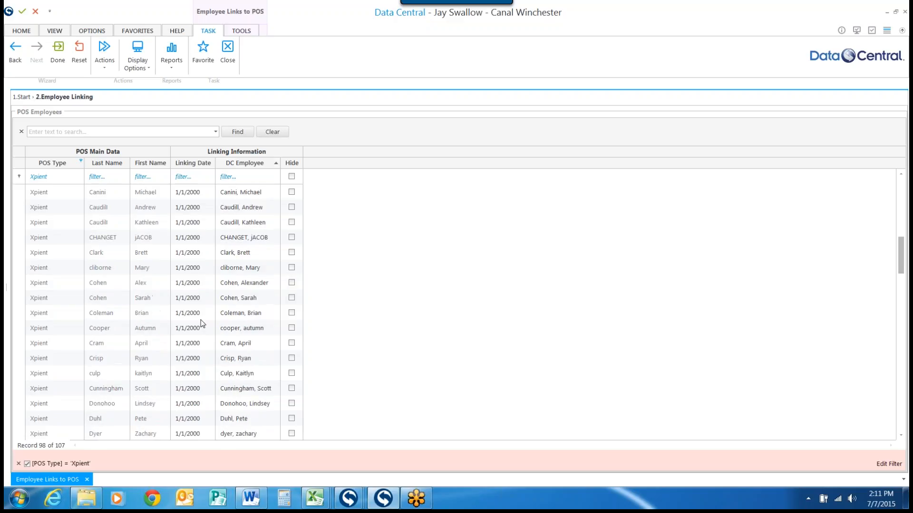
scroll(201, 322, "up", 10)
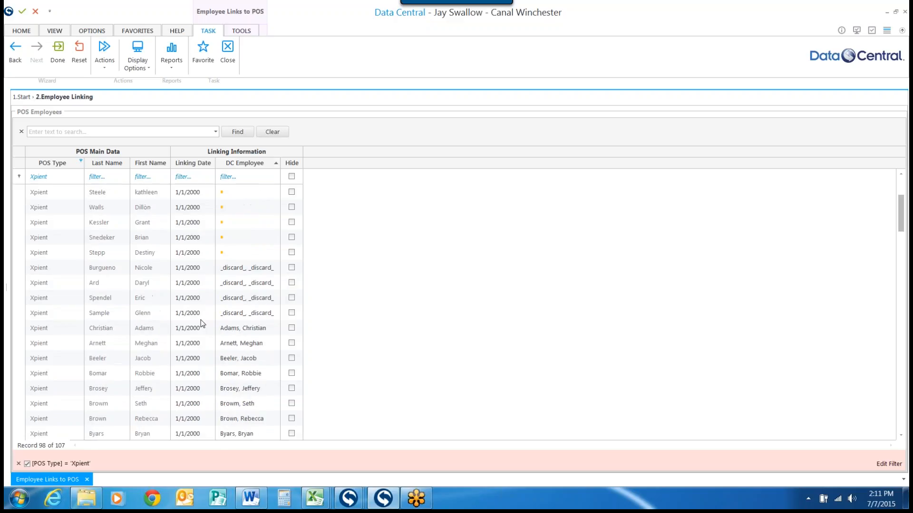
left_click(240, 192)
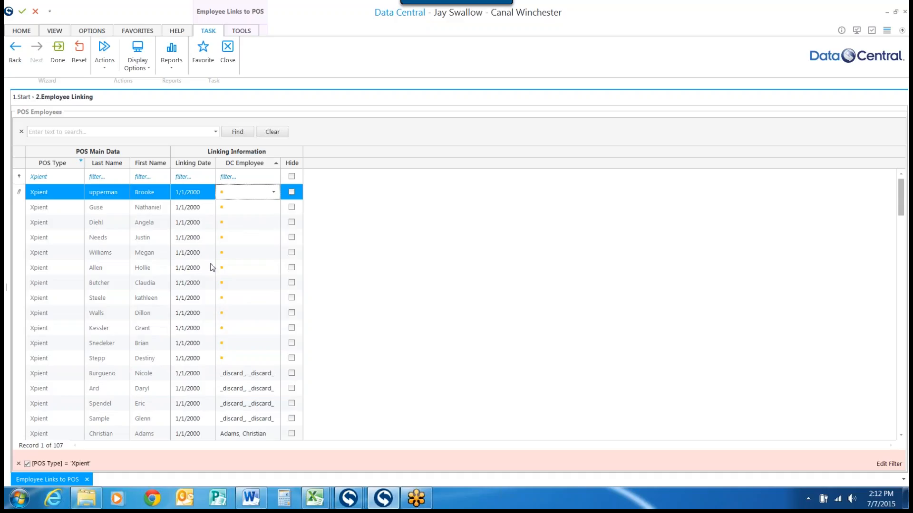
left_click(106, 70)
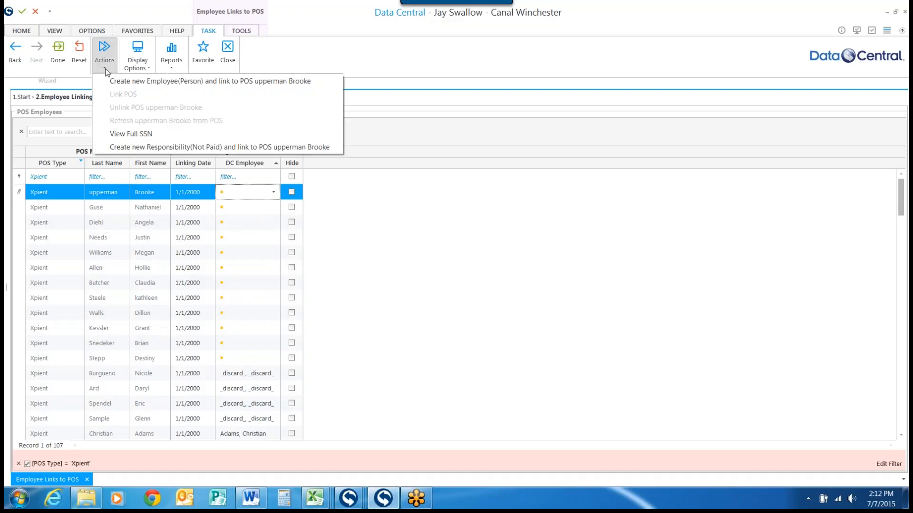
left_click(141, 81)
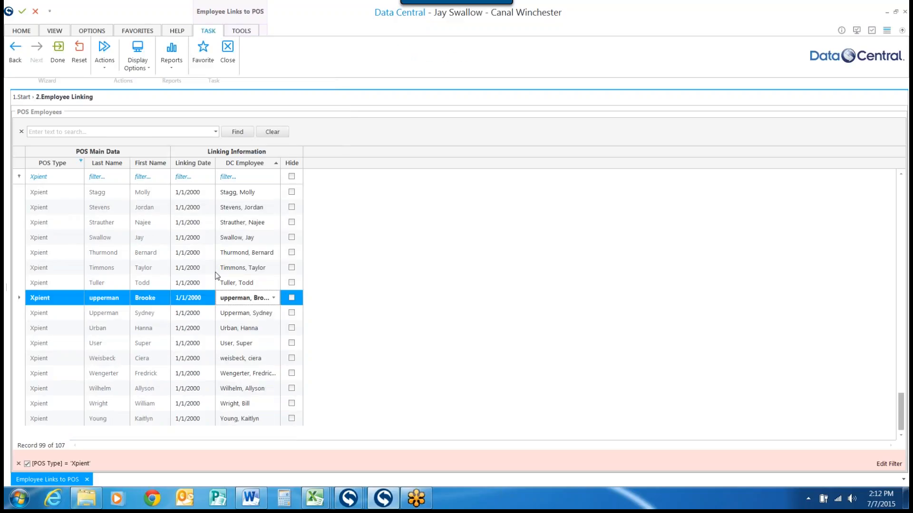
Step: Create and link a new Employee (Person) for the third POS record still without a DC employee
scroll(217, 277, "up", 20)
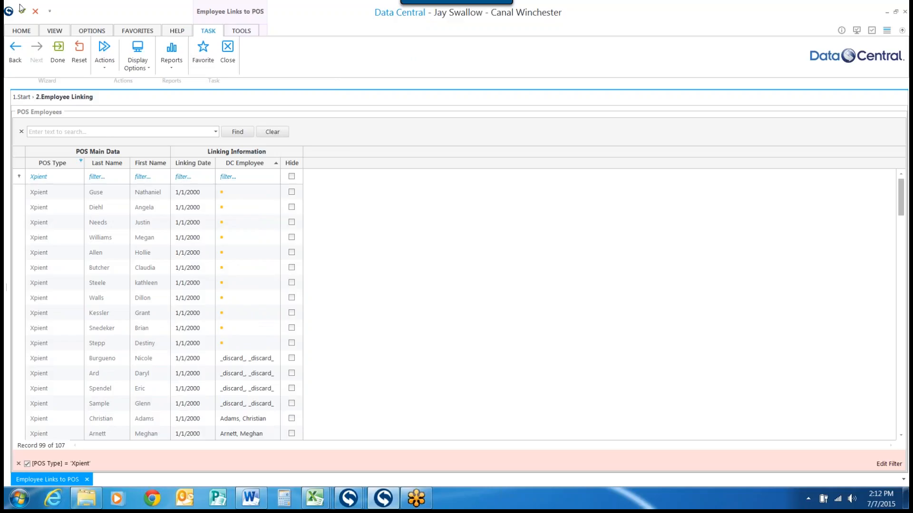
left_click(20, 193)
left_click(105, 52)
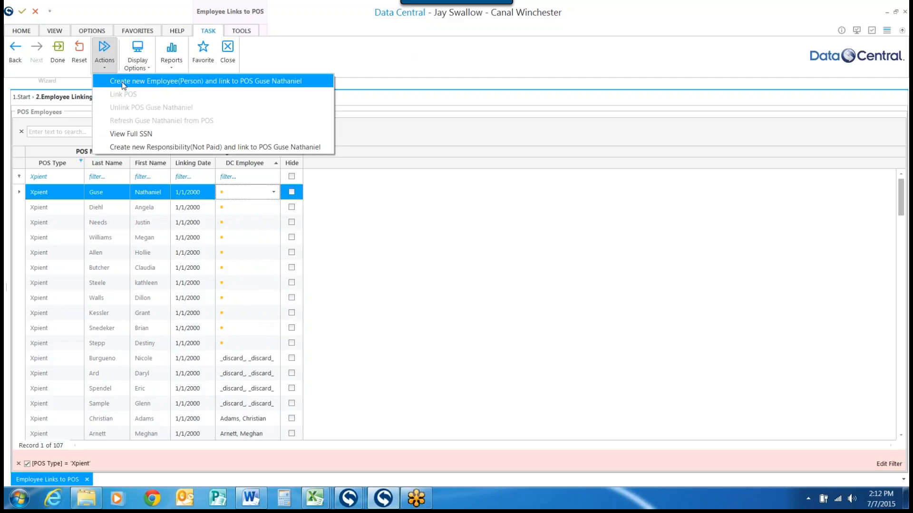
left_click(122, 82)
Step: Create and link a new Employee (Person) for the fourth unlinked POS record, and save the employee links
scroll(312, 316, "up", 15)
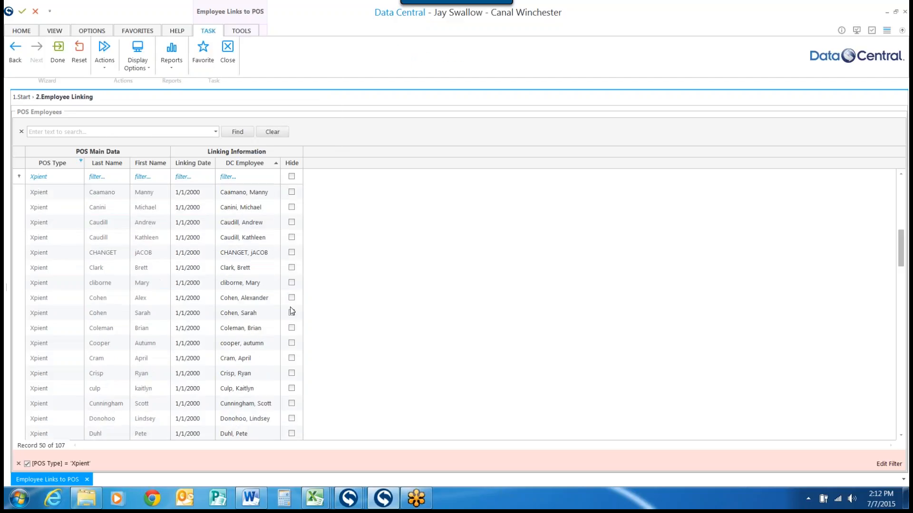
left_click(18, 196)
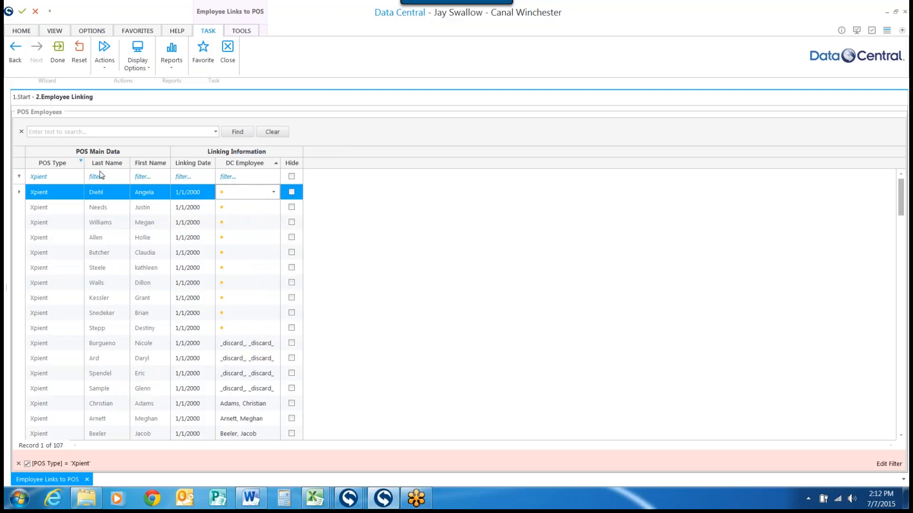
left_click(105, 67)
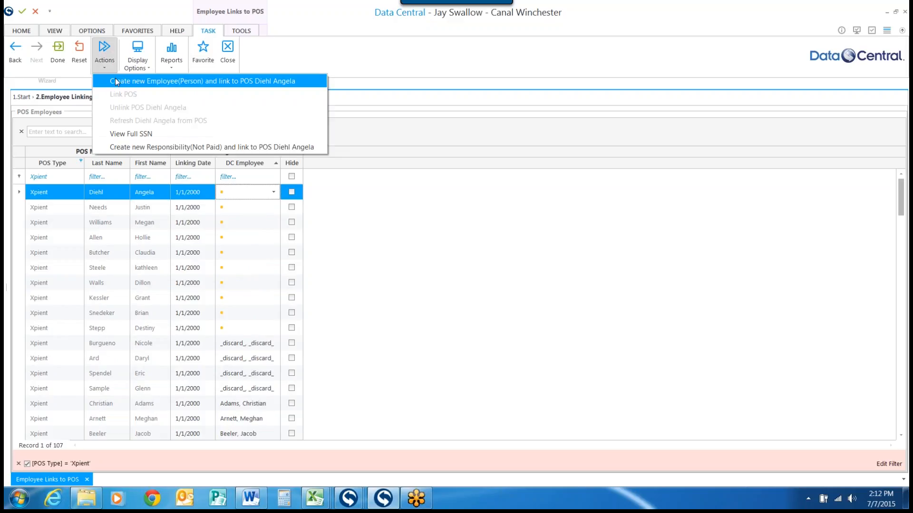
left_click(116, 79)
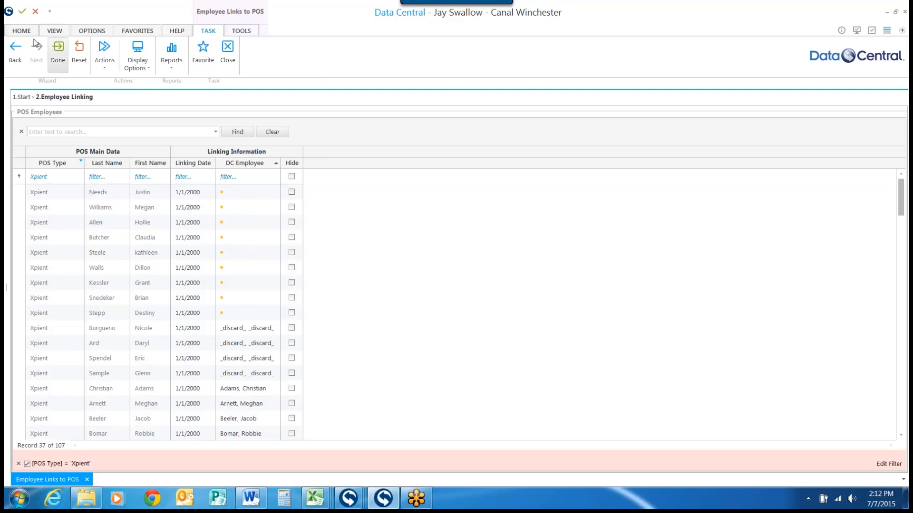
left_click(22, 12)
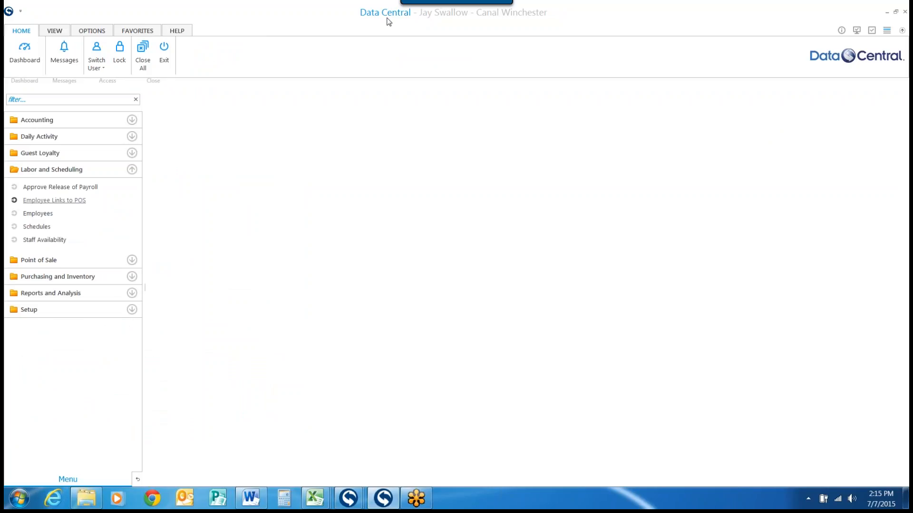
Step: Open the Employees list with every filter left at All, and hide the navigation menu to widen the grid
left_click(38, 214)
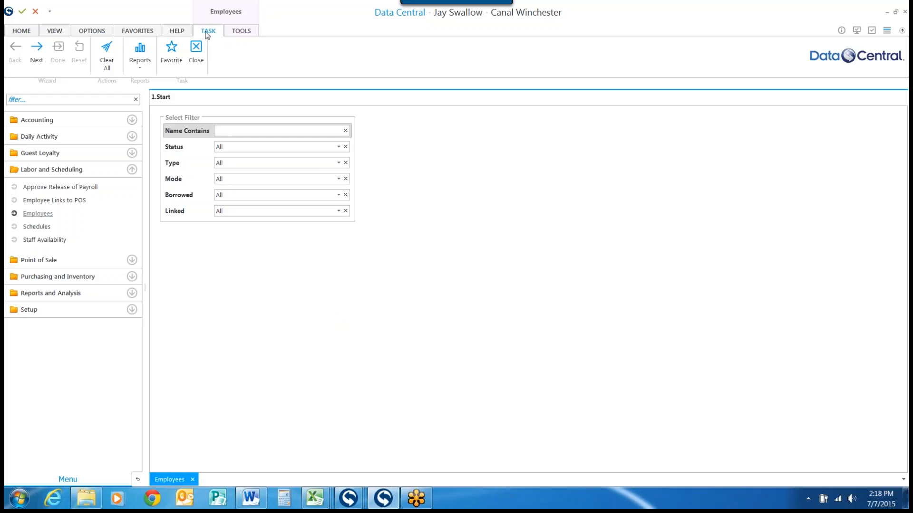
left_click(36, 47)
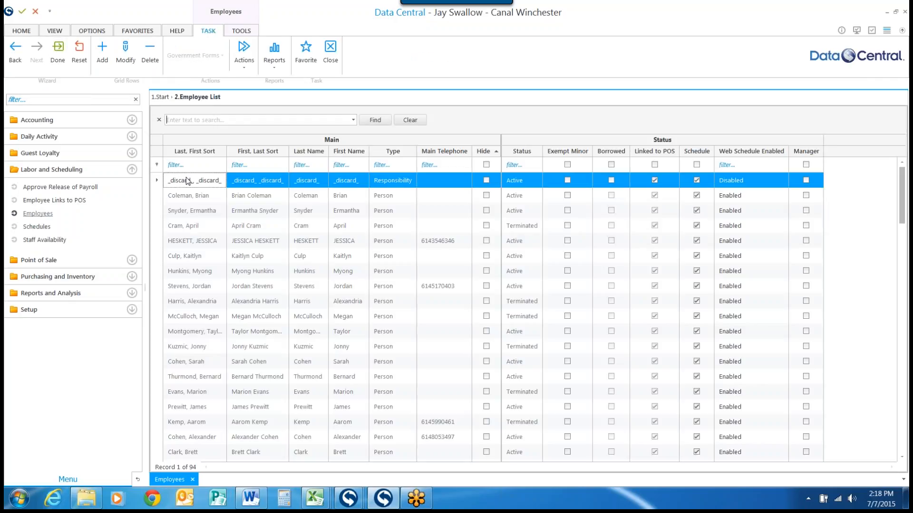
left_click(56, 31)
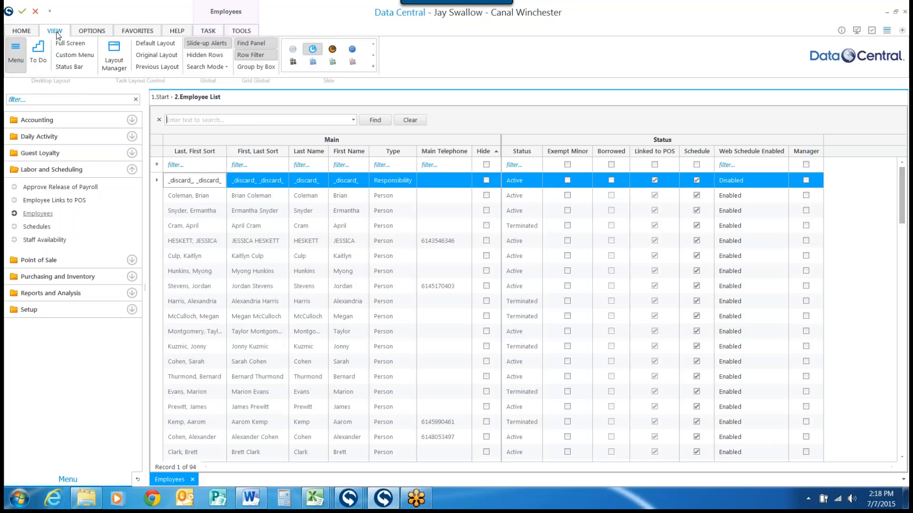
left_click(17, 59)
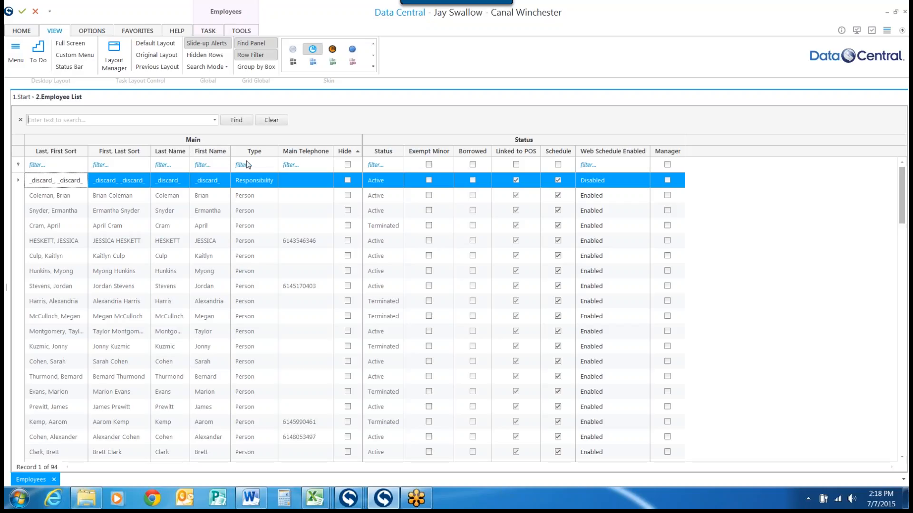
Step: Remove the Type, Main Telephone and Exempt Minor columns from the employee list
left_click_drag(248, 151, 399, 88)
left_click_drag(264, 151, 472, 78)
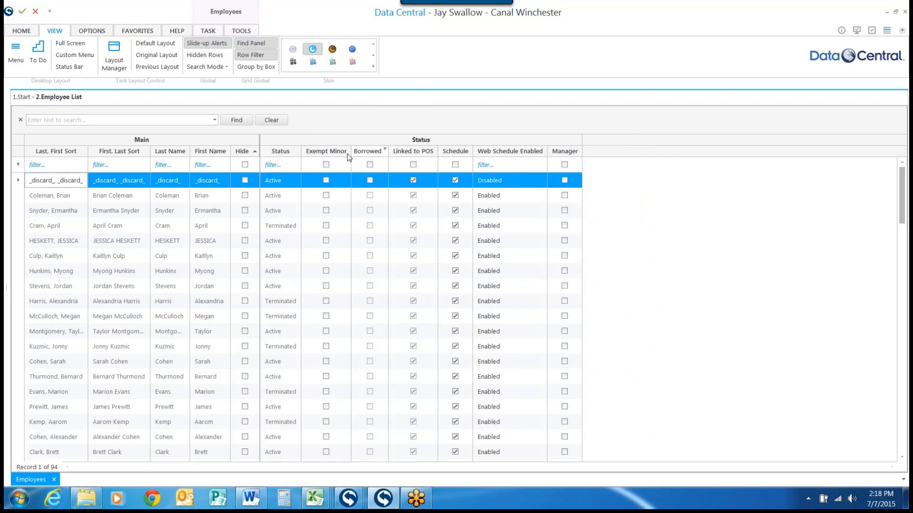
left_click_drag(326, 151, 457, 71)
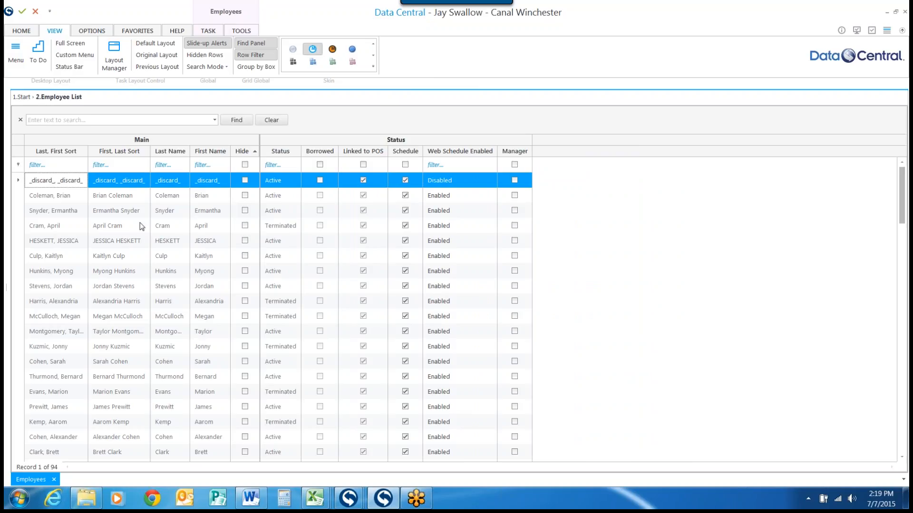
Step: Turn on Schedule for the first employee near the end of the list who lacks it, and save the change
left_click(37, 196)
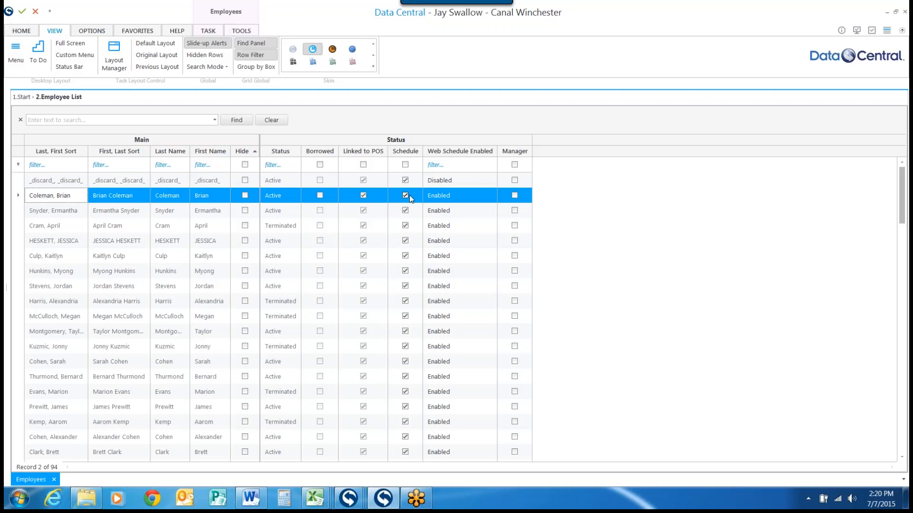
scroll(409, 195, "down", 10)
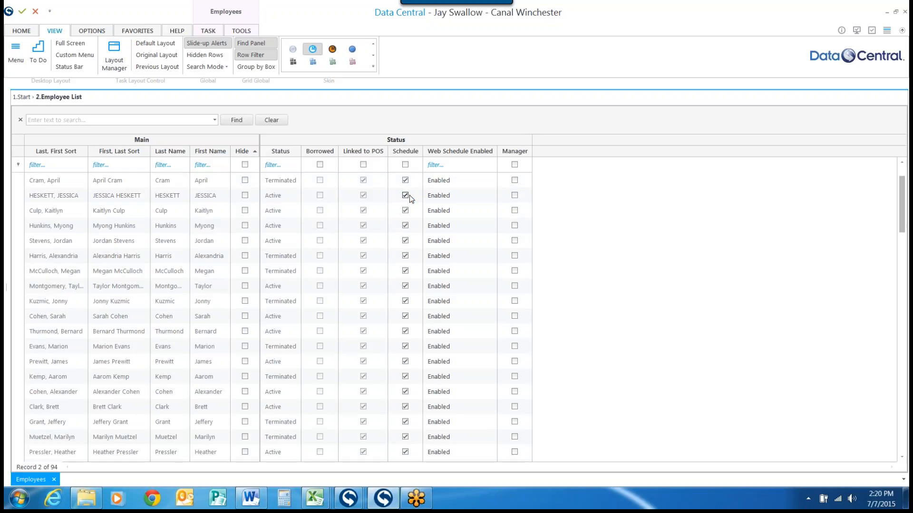
scroll(409, 195, "down", 8)
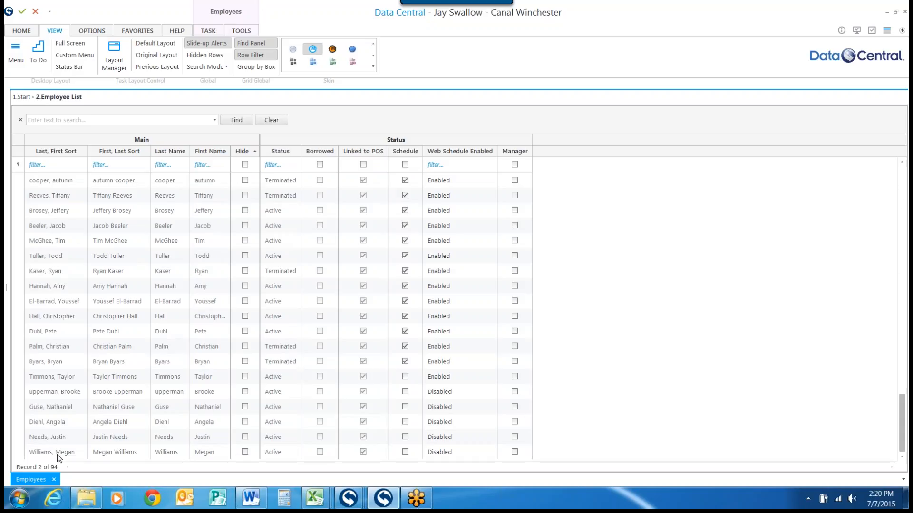
left_click(405, 376)
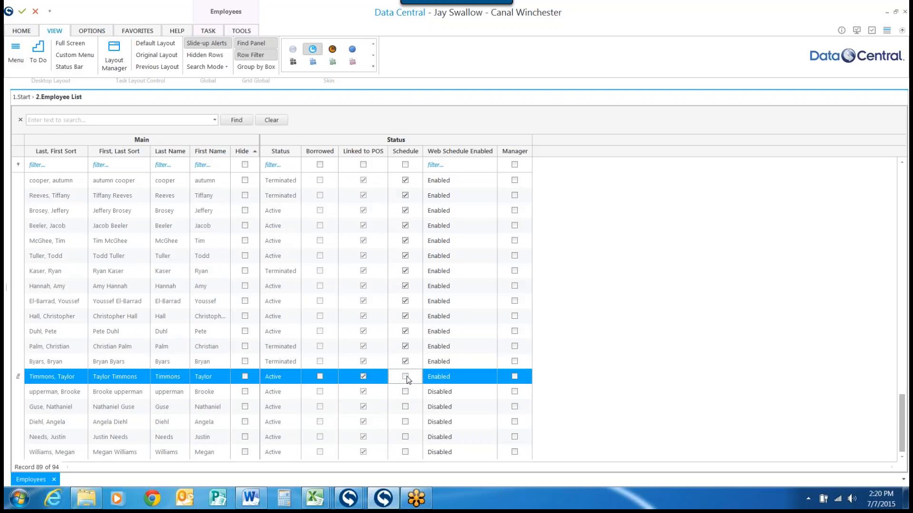
left_click(405, 377)
left_click(407, 395)
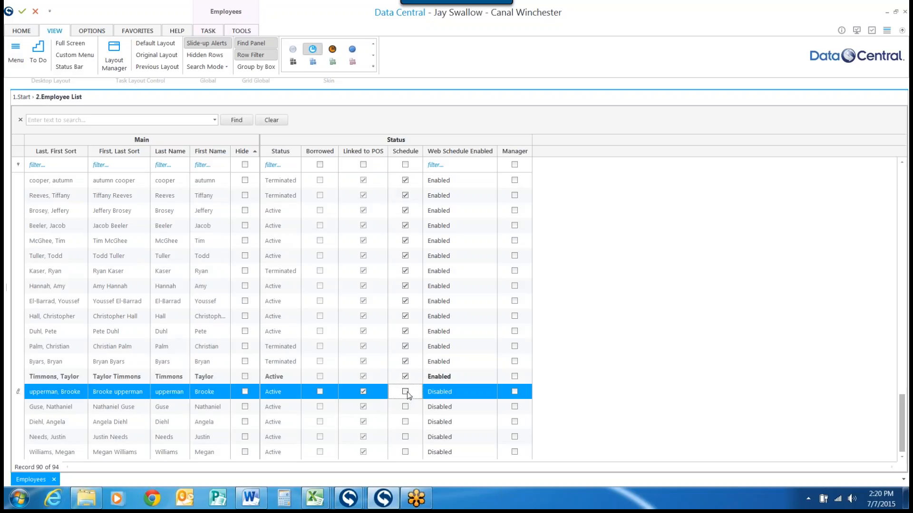
left_click(22, 11)
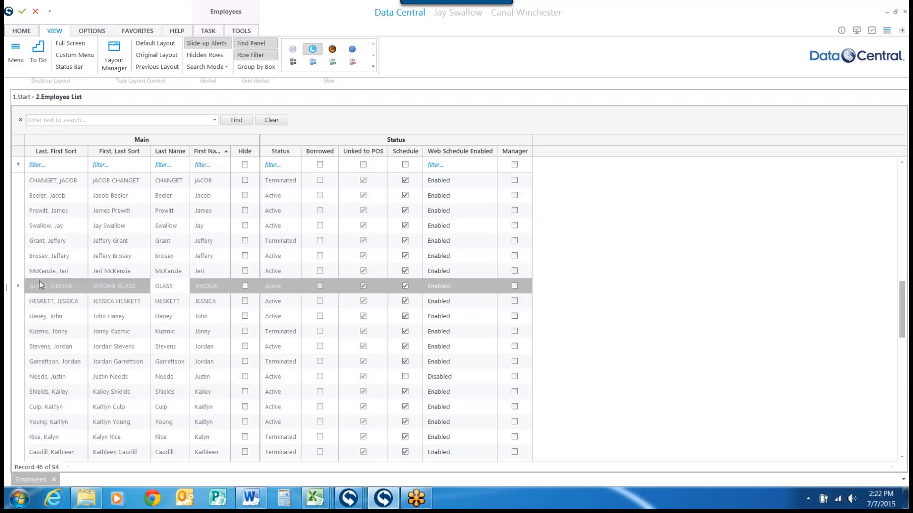
Step: Open the highlighted employee's record for modification
left_click(16, 287)
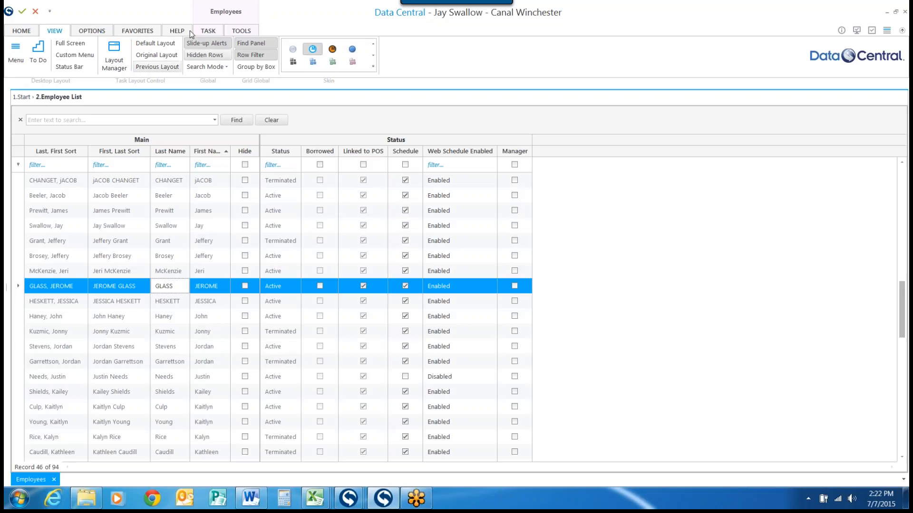
left_click(205, 31)
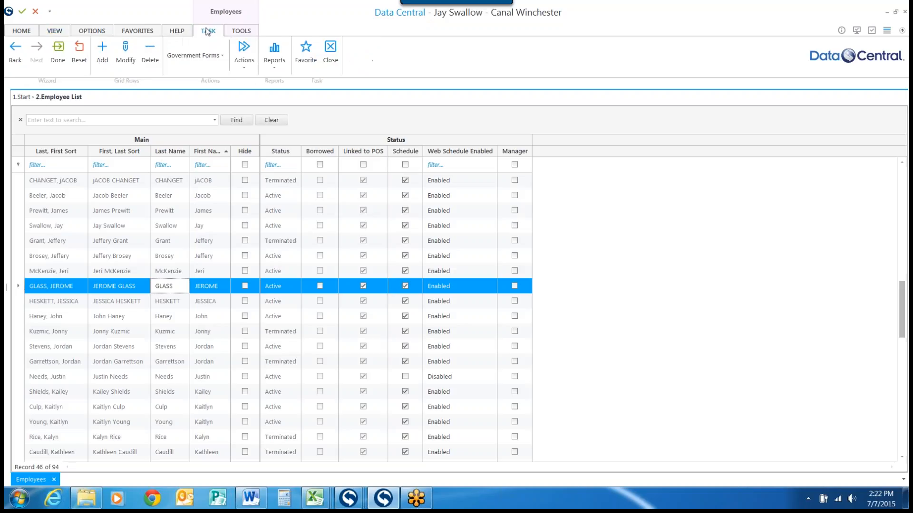
left_click(126, 62)
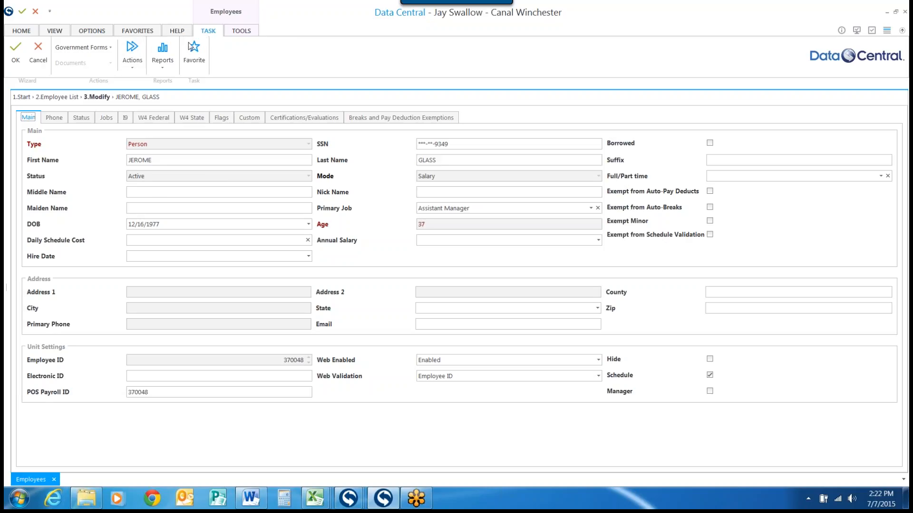
left_click(130, 69)
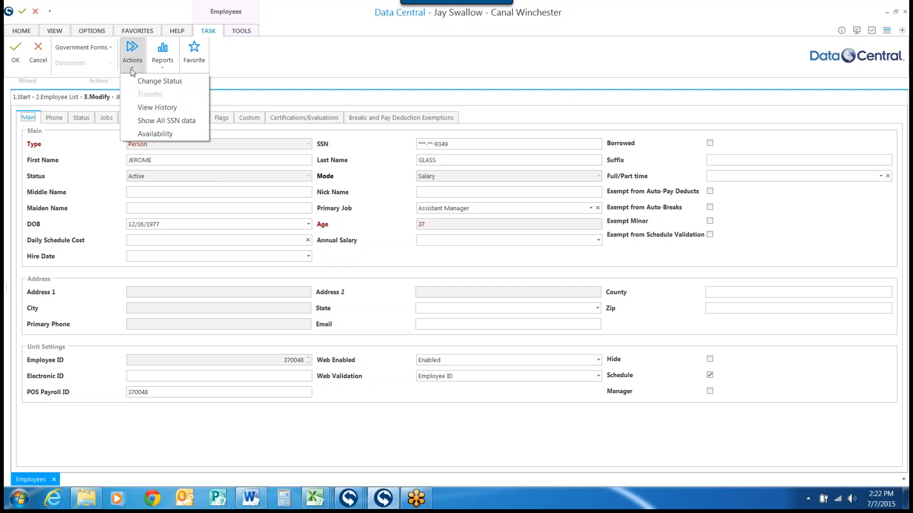
left_click(165, 85)
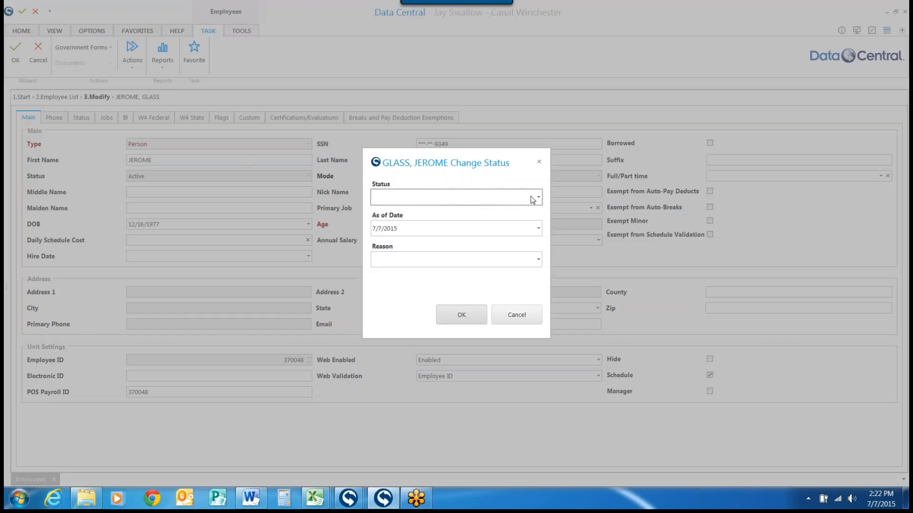
left_click(538, 199)
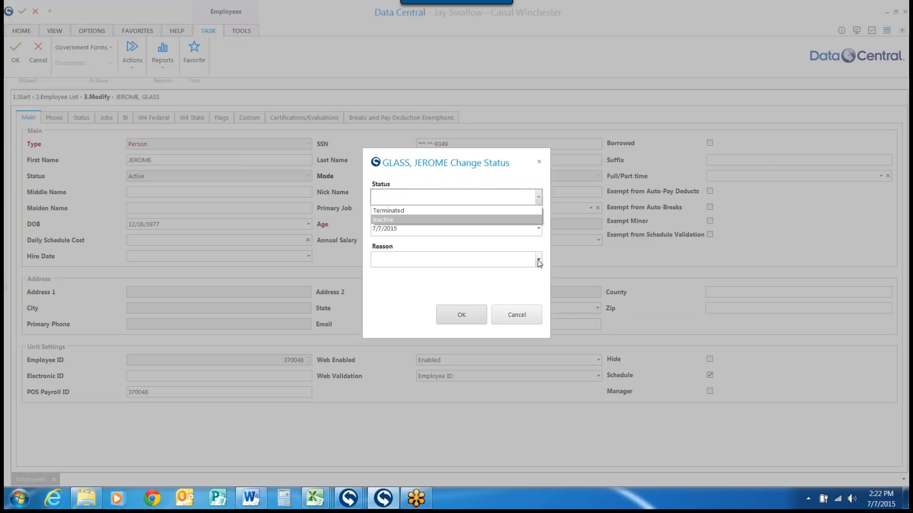
left_click(538, 259)
left_click(538, 197)
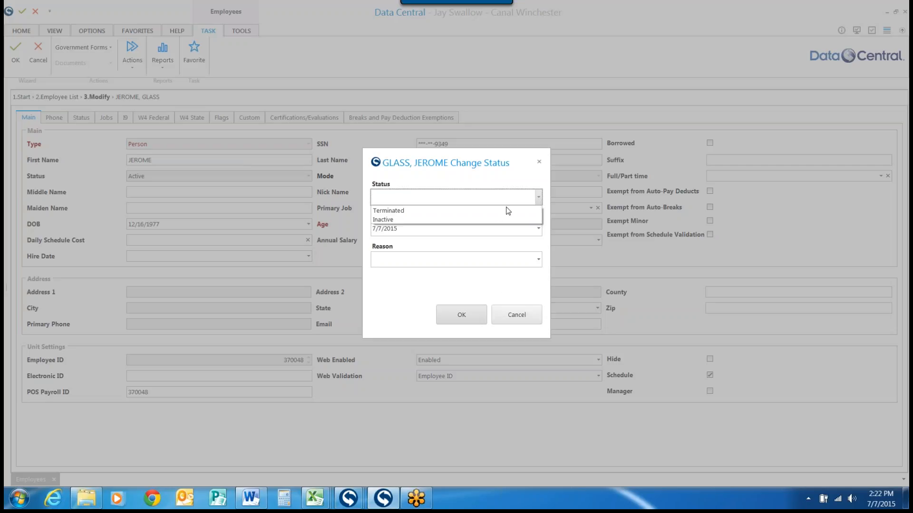
left_click(497, 209)
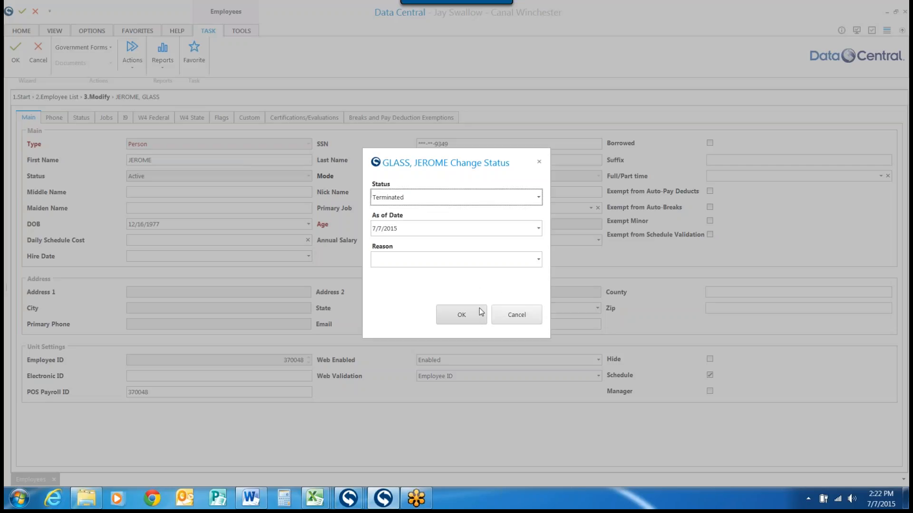
left_click(538, 259)
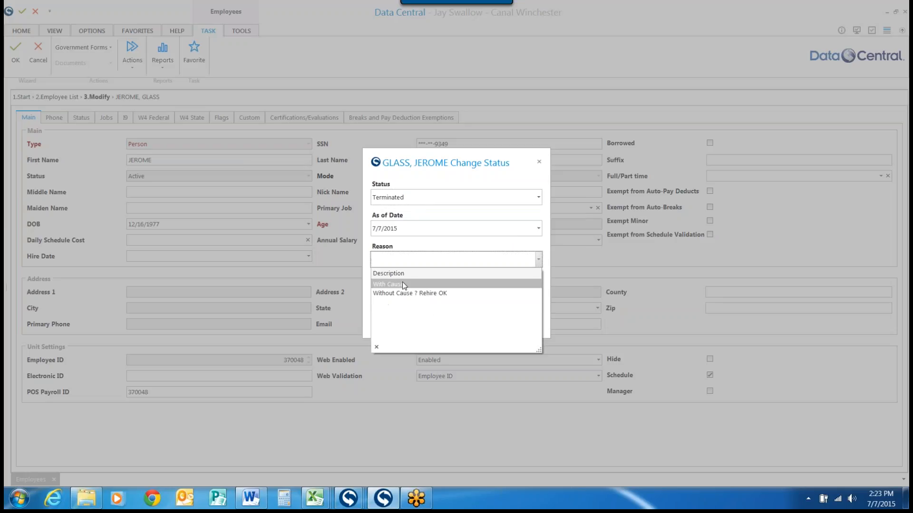
left_click(434, 261)
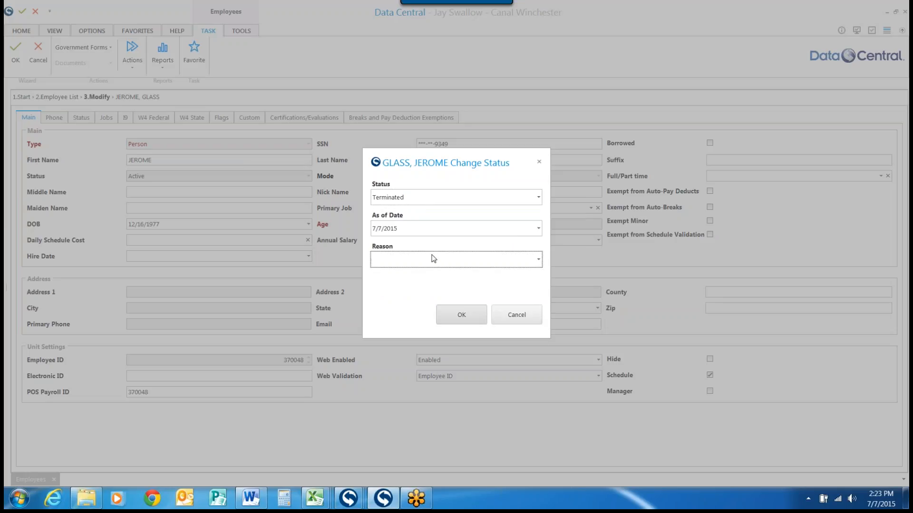
left_click(513, 315)
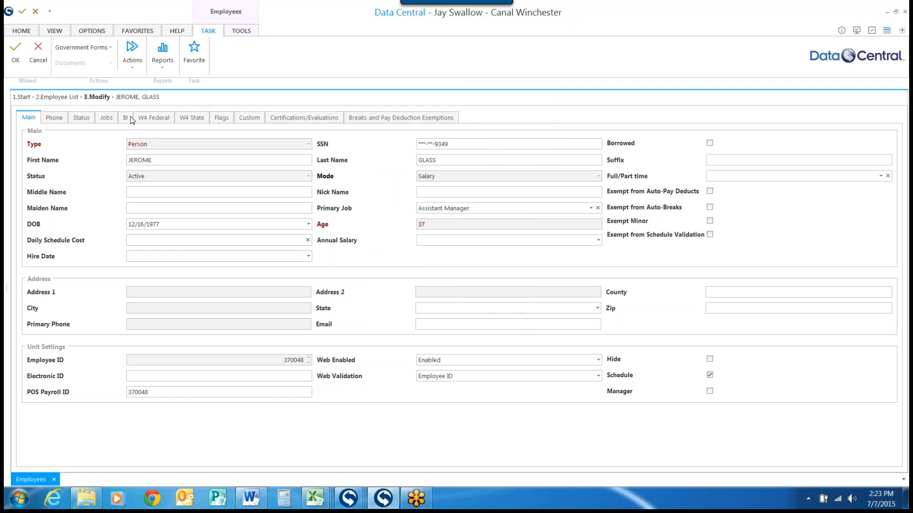
Step: Examine the employee's name, Mode and Primary Job fields, keeping Assistant Manager as the primary job
left_click(175, 191)
left_click(178, 209)
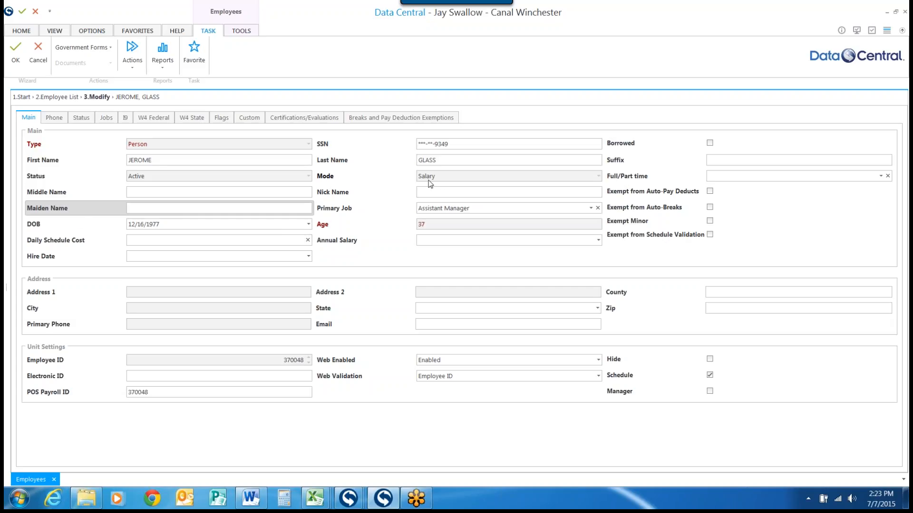
left_click(502, 179)
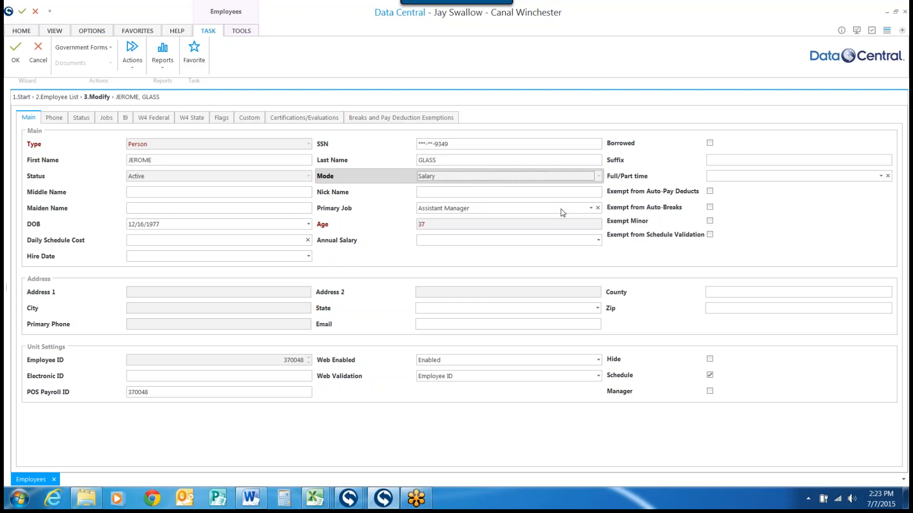
left_click(591, 209)
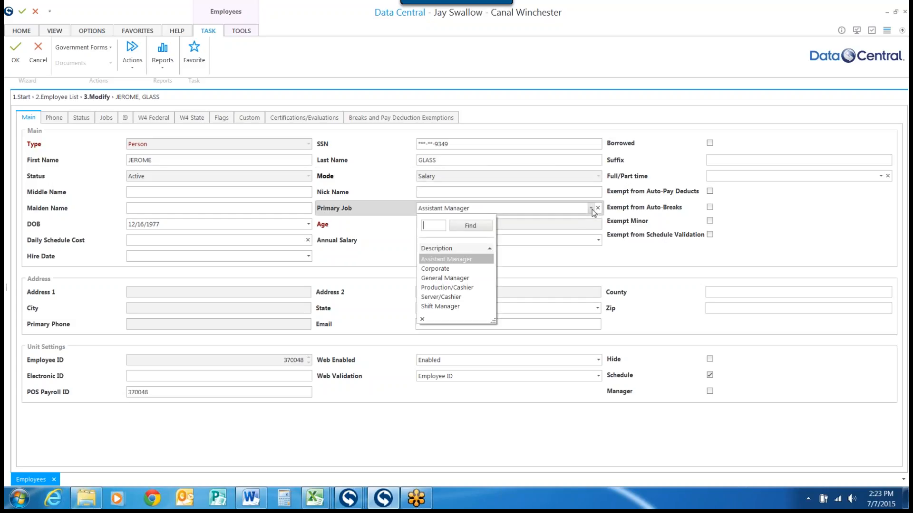
left_click(459, 259)
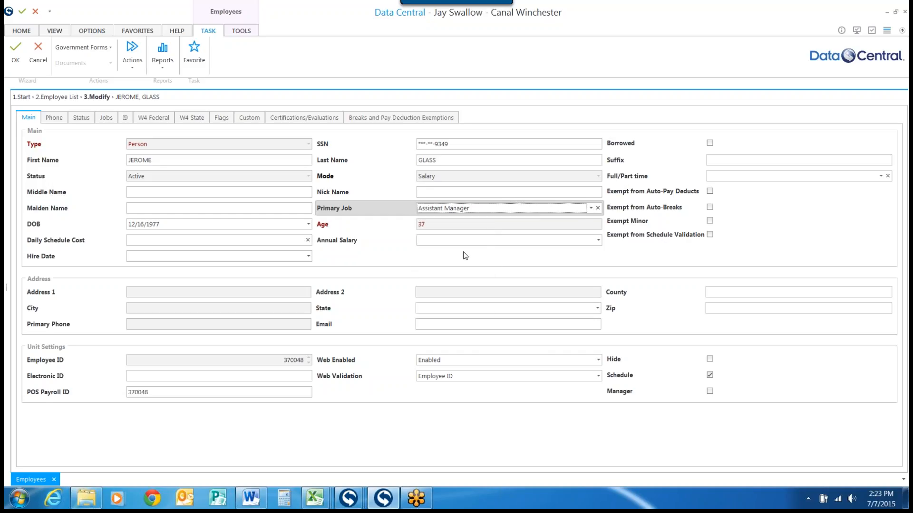
left_click(590, 209)
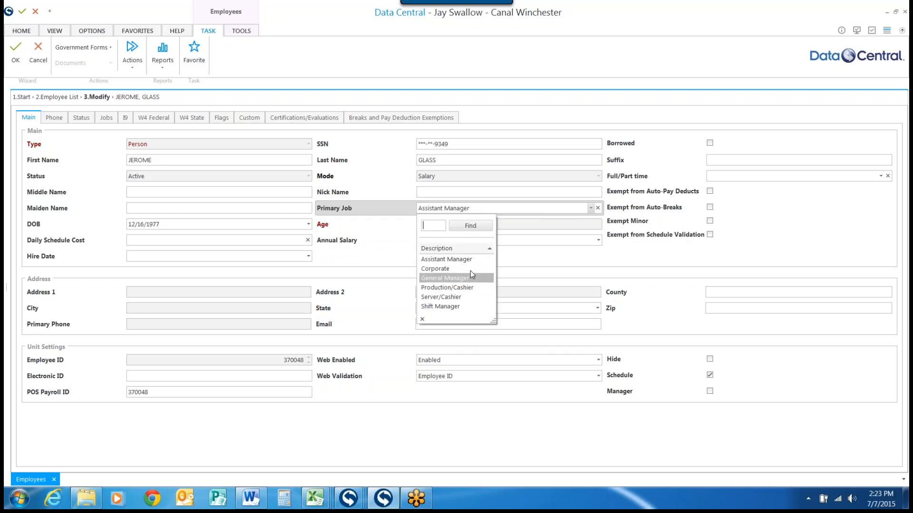
left_click(537, 205)
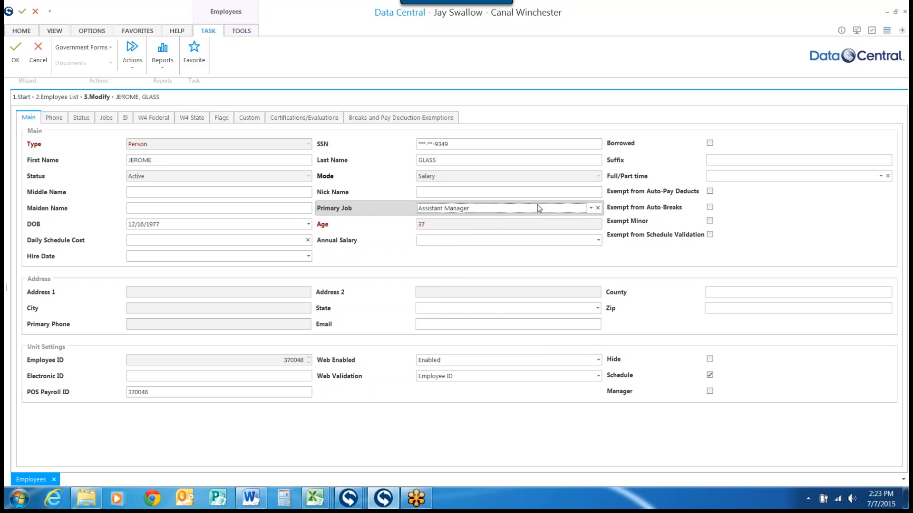
Step: Calculate and enter an Annual Salary of 36,345.4 for the employee
left_click(598, 241)
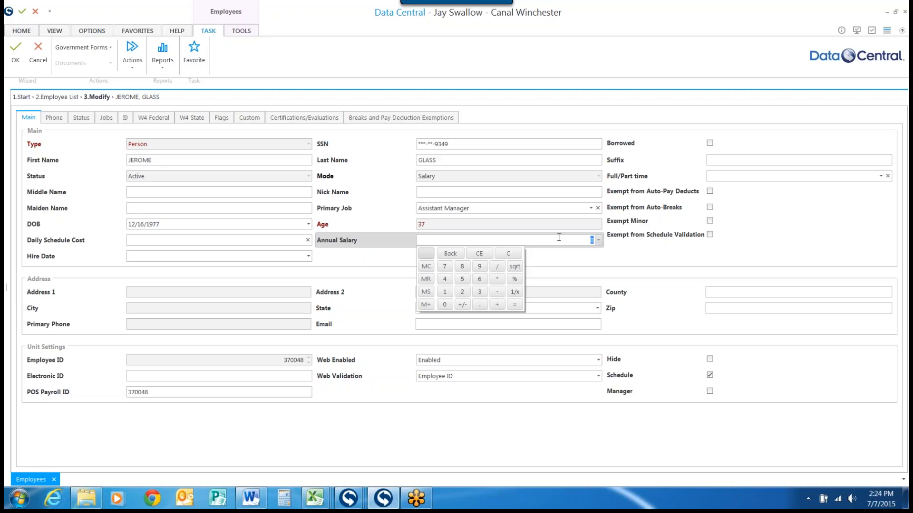
left_click(598, 240)
left_click(599, 240)
left_click(480, 293)
left_click(482, 266)
left_click(480, 305)
left_click(444, 266)
left_click(481, 267)
left_click(480, 292)
left_click(514, 305)
left_click(462, 280)
left_click(509, 303)
left_click(462, 279)
left_click(462, 291)
left_click(510, 304)
left_click(497, 267)
left_click(480, 291)
left_click(514, 305)
left_click(582, 264)
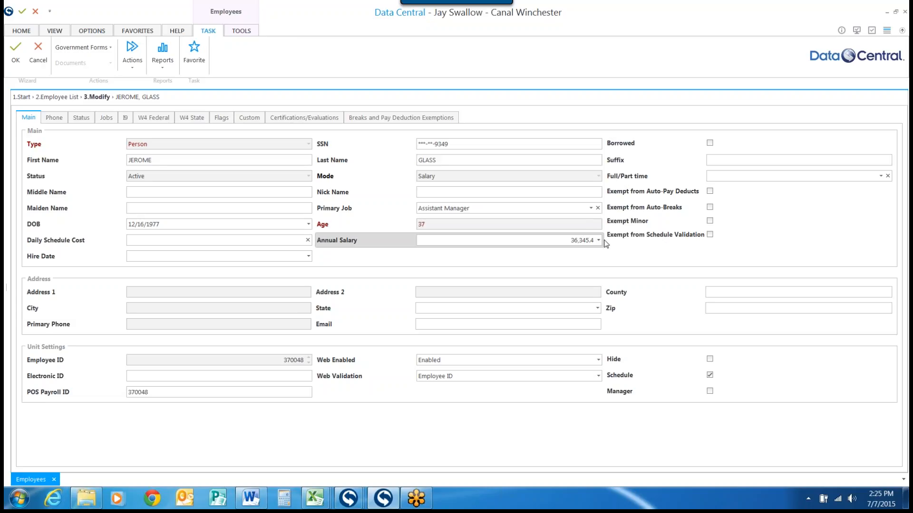
Step: Set the employee's Daily Schedule Cost to 139.75 and confirm the record
left_click(247, 239)
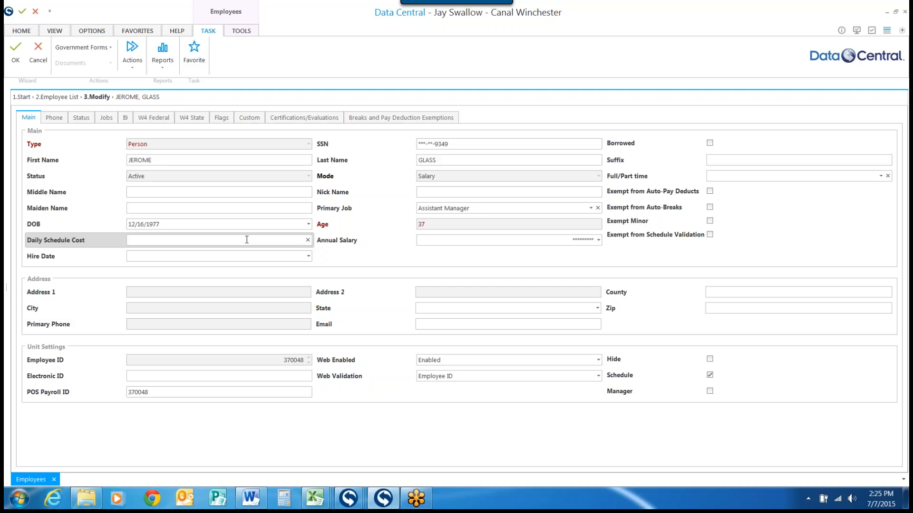
type("139.75")
left_click(278, 257)
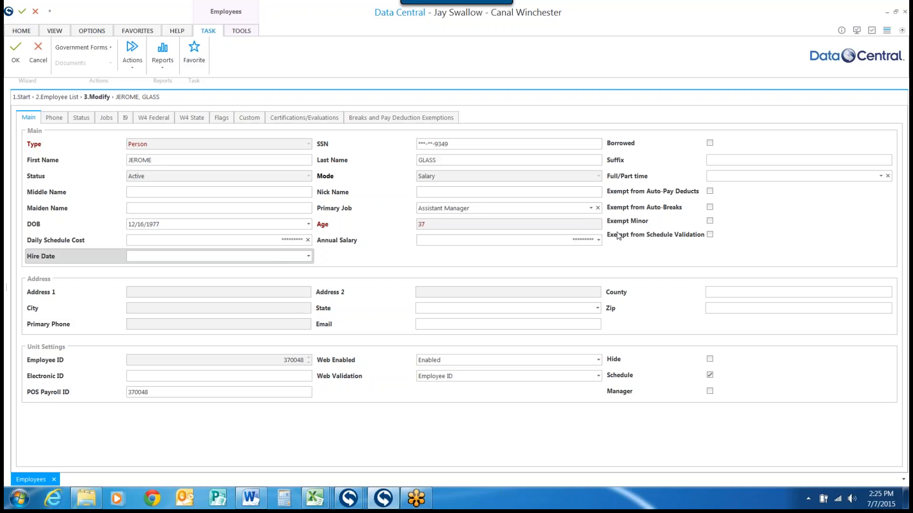
left_click(17, 53)
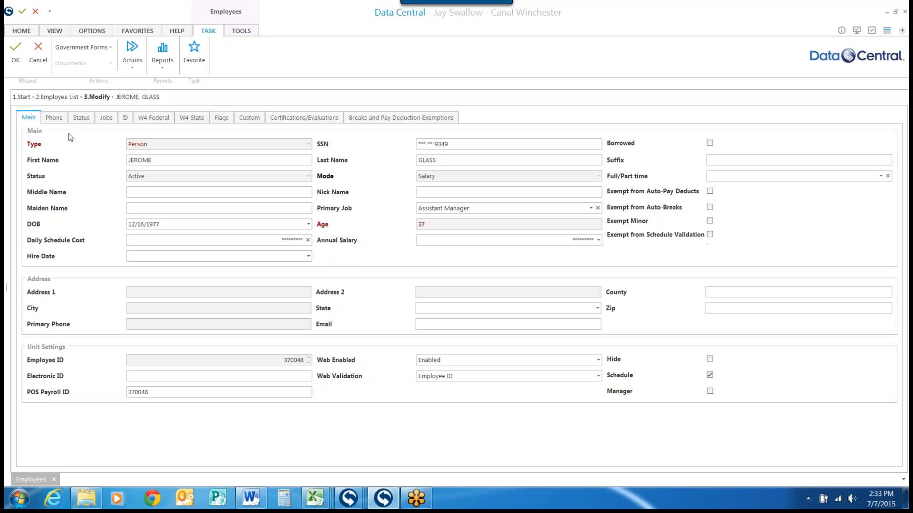
Step: Review the employee's phone, status, jobs, I9, federal W4 and custom ID details
left_click(53, 118)
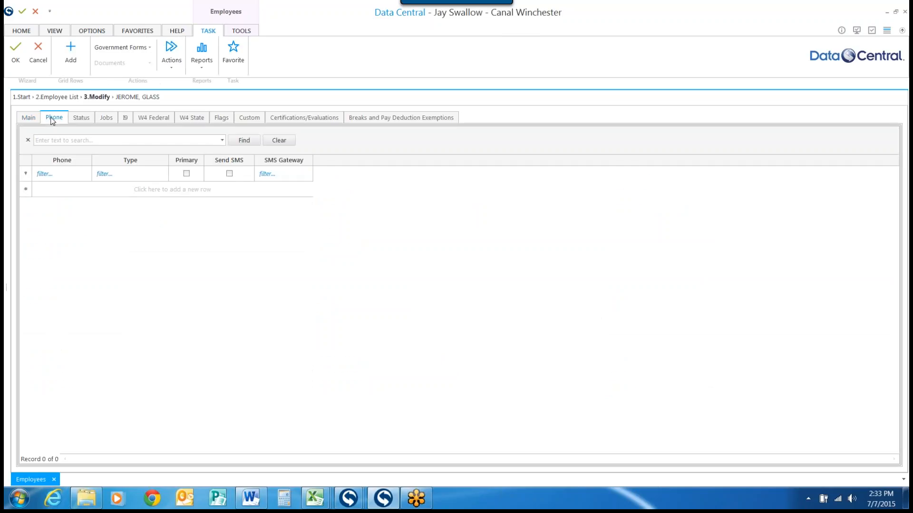
left_click(80, 119)
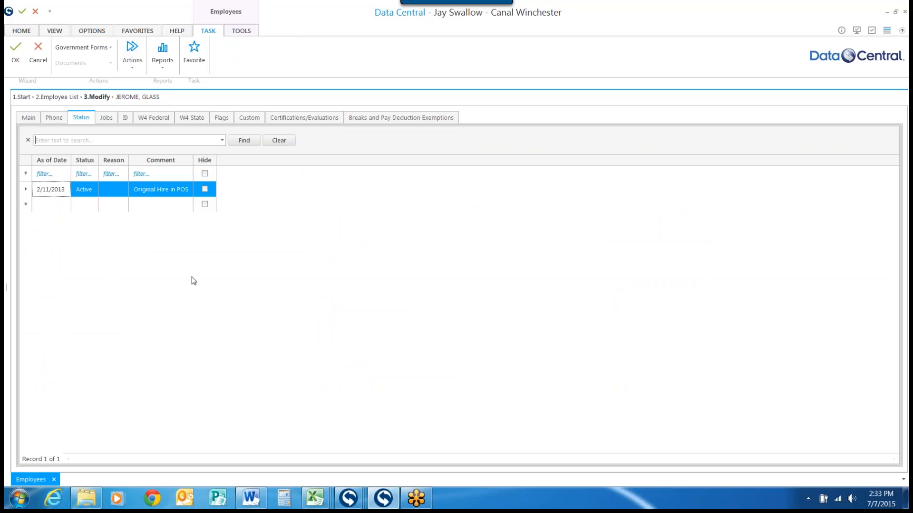
left_click(106, 118)
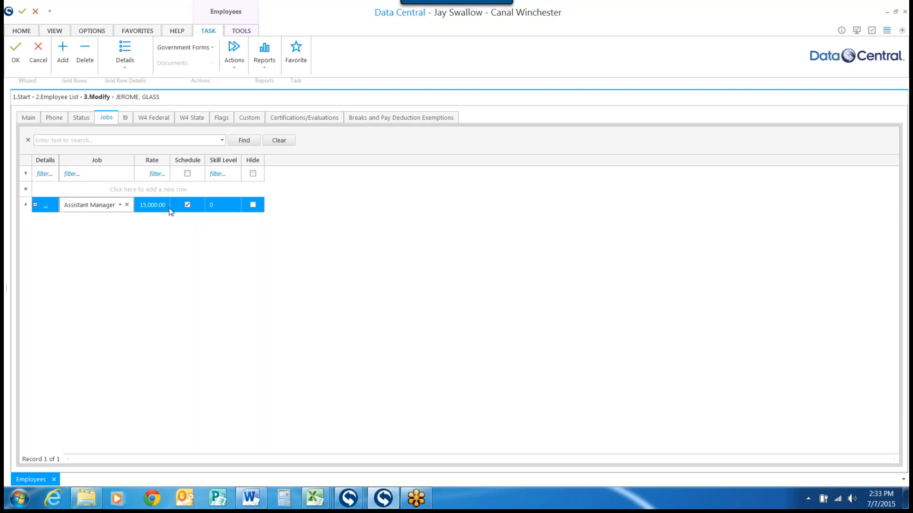
left_click(125, 117)
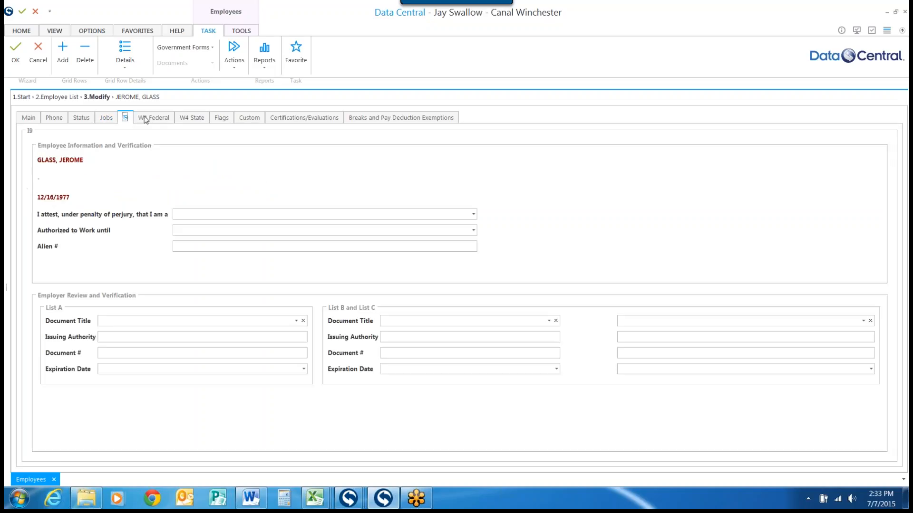
left_click(151, 118)
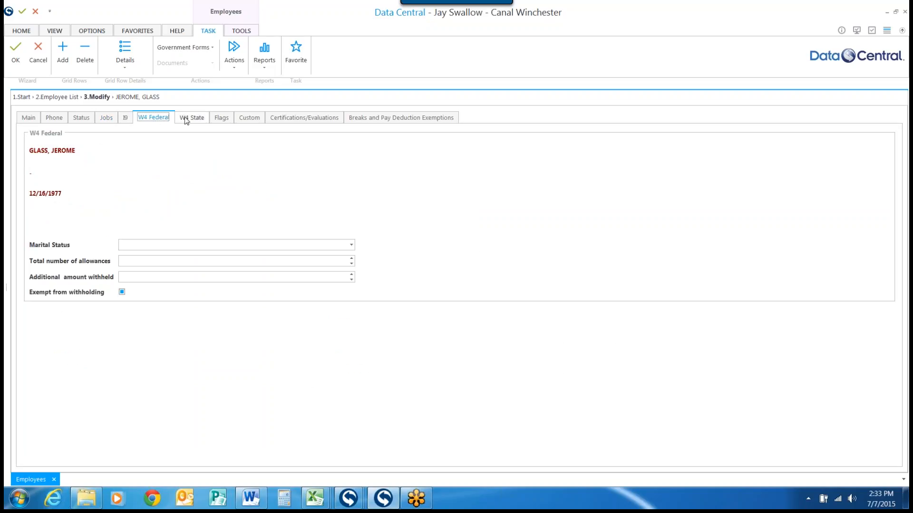
left_click(232, 120)
left_click(238, 122)
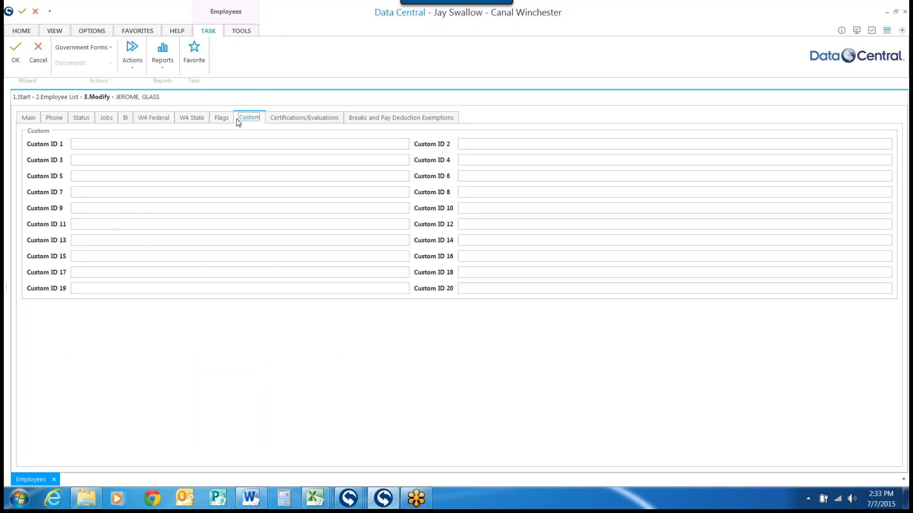
Step: Add a Coney Station Certification entry to the employee's certifications and widen the Type column to show its full name
left_click(316, 122)
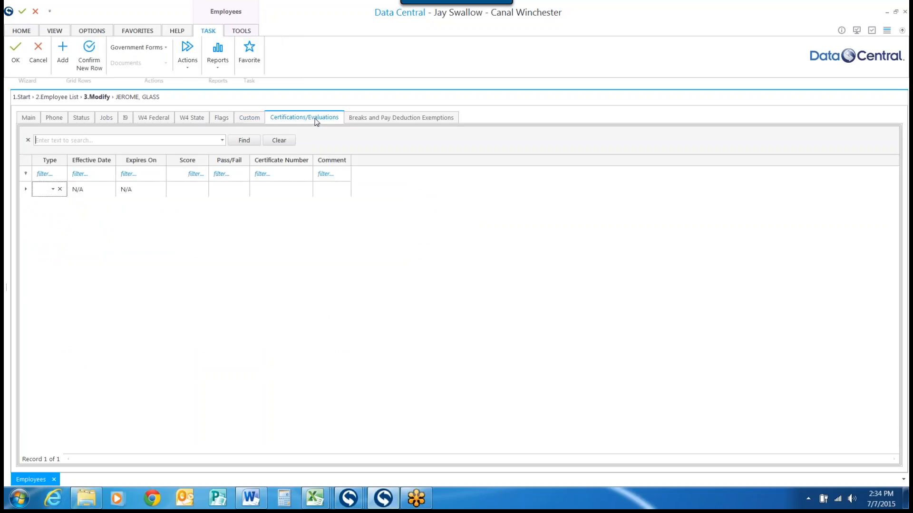
left_click(54, 191)
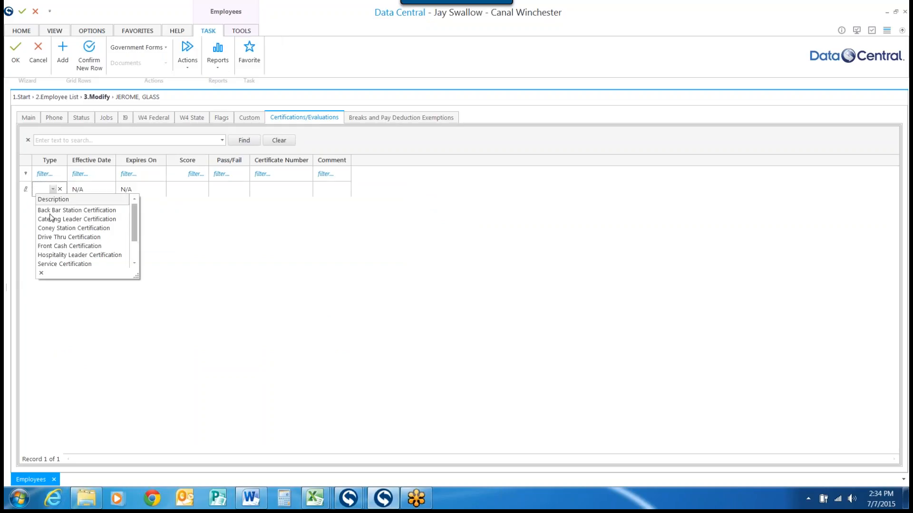
left_click(55, 228)
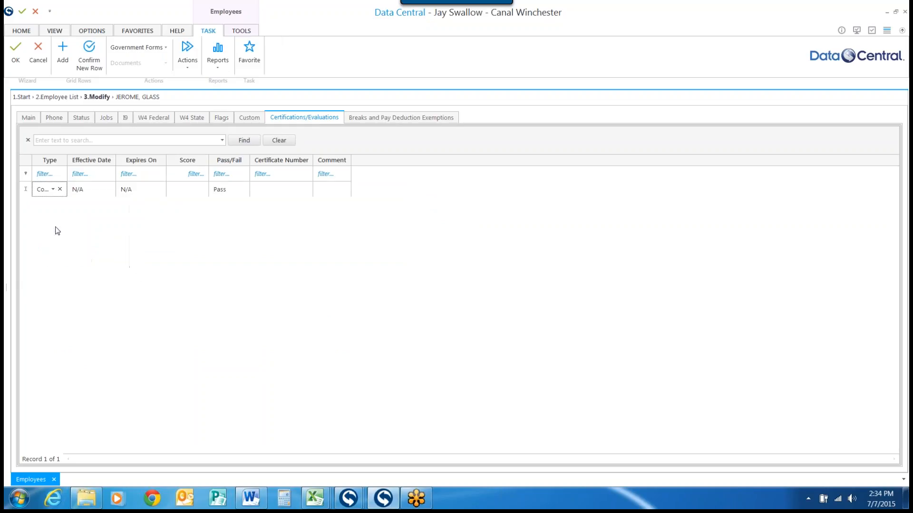
left_click_drag(67, 158, 168, 169)
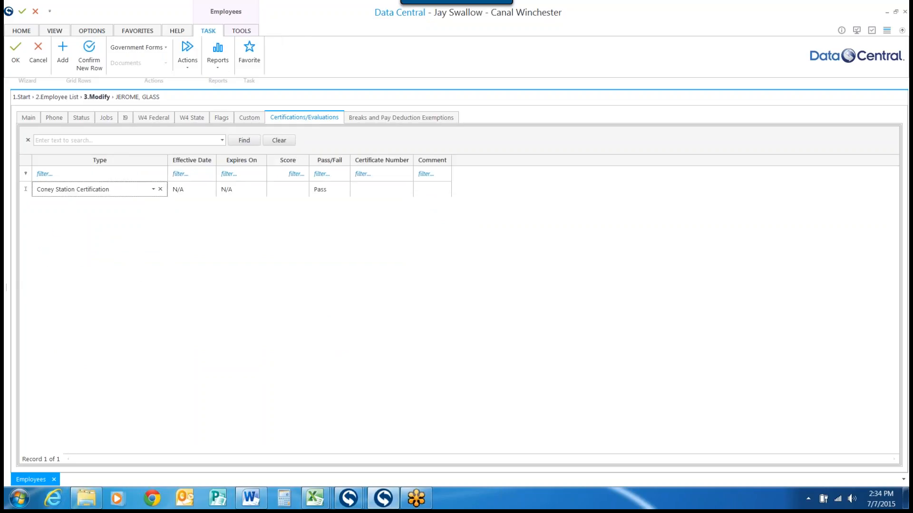
Step: Set the certification's Effective Date to 7/6/2015 and widen the Comment column
left_click(192, 191)
left_click(209, 189)
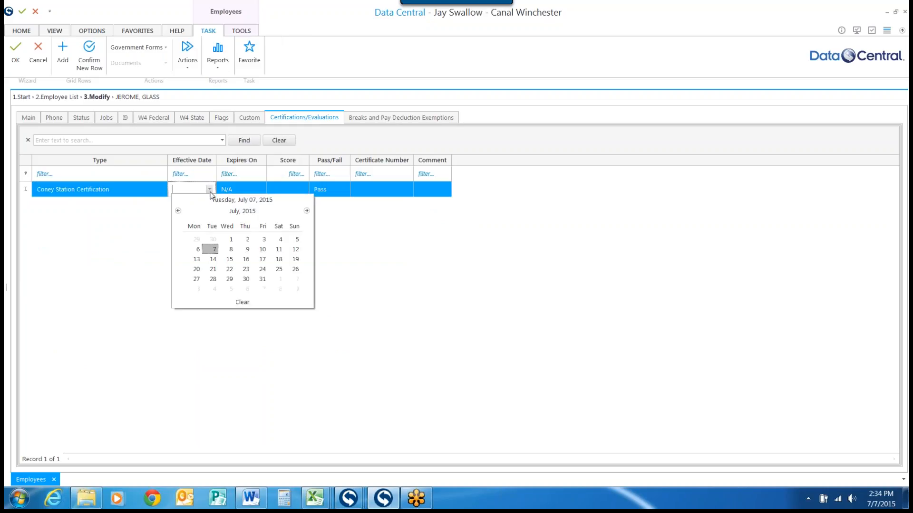
left_click(199, 249)
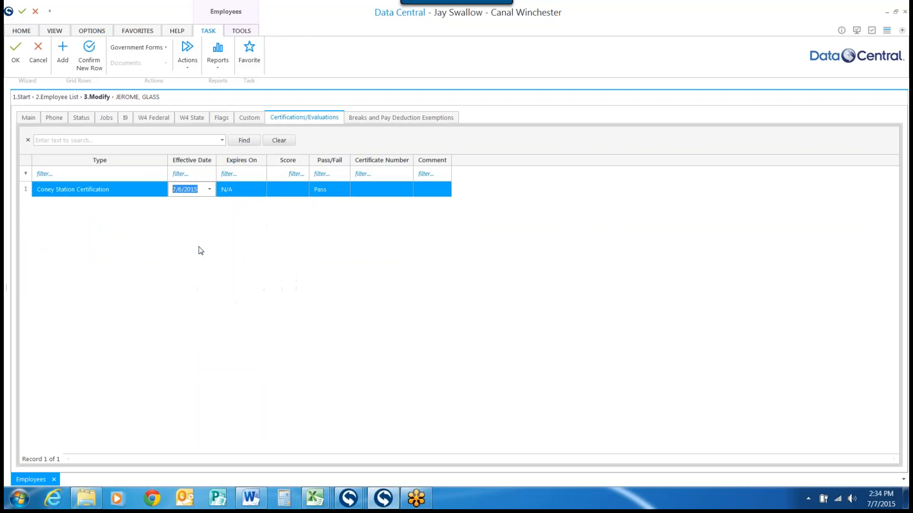
left_click(240, 187)
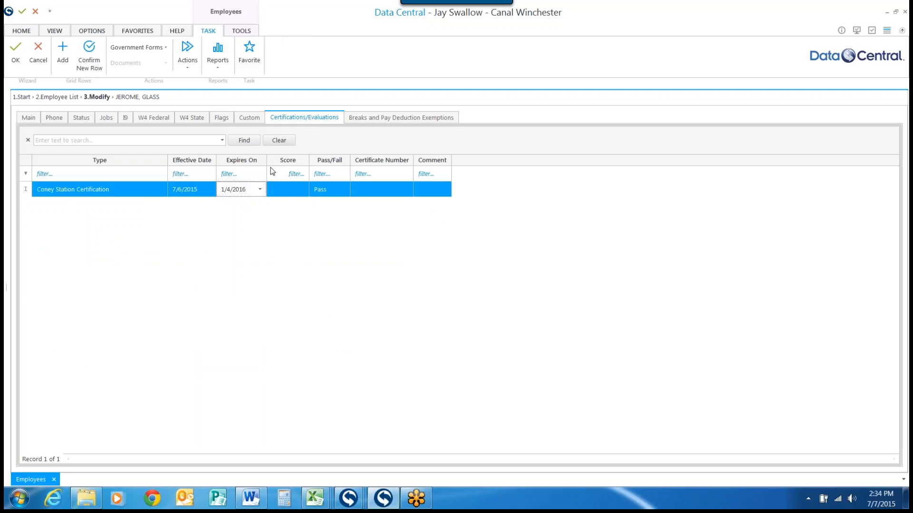
left_click(280, 192)
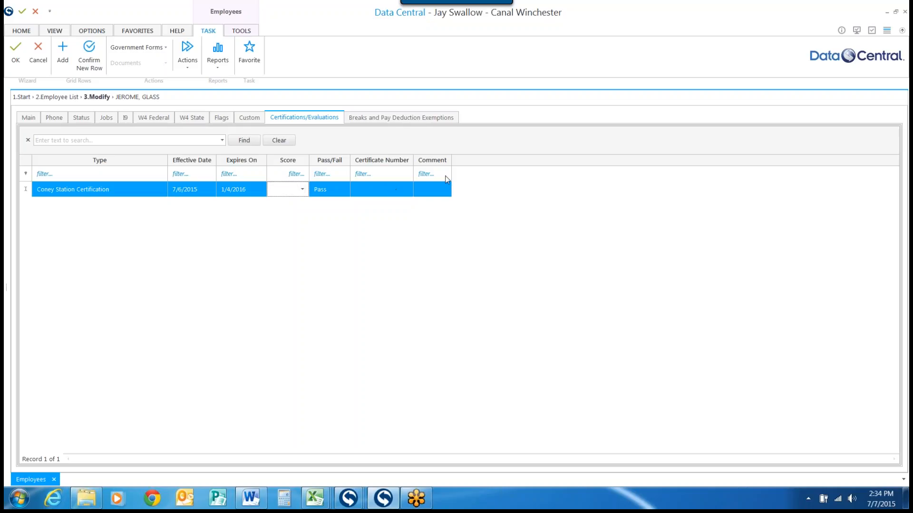
left_click_drag(451, 162, 638, 162)
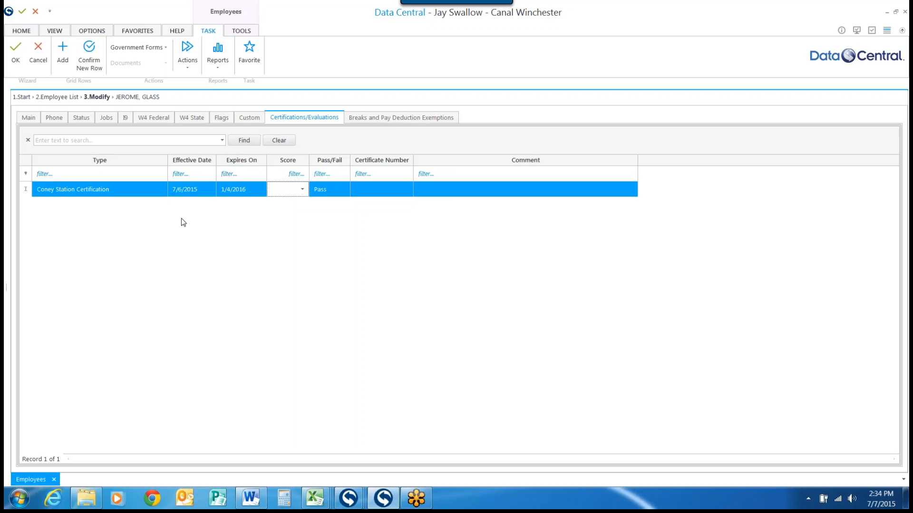
Step: View the employee's breaks and pay deduction exemptions and confirm the record
left_click(382, 122)
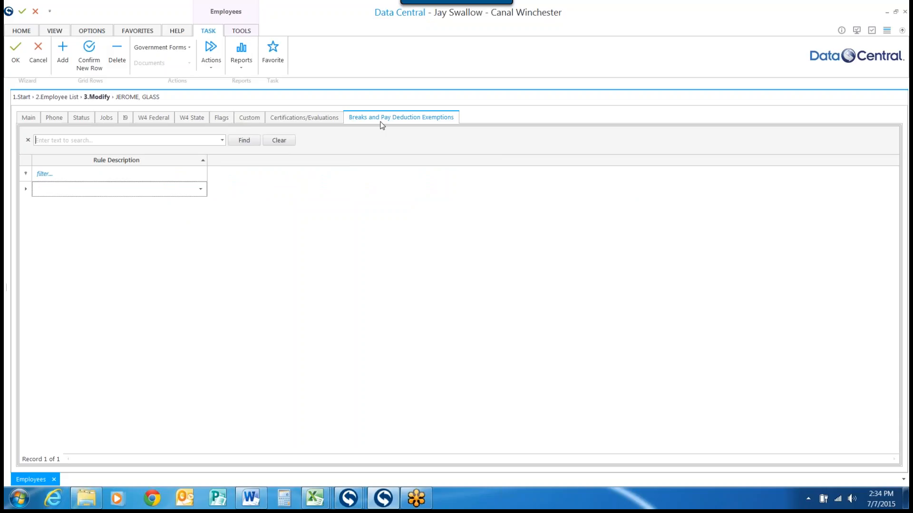
left_click(15, 55)
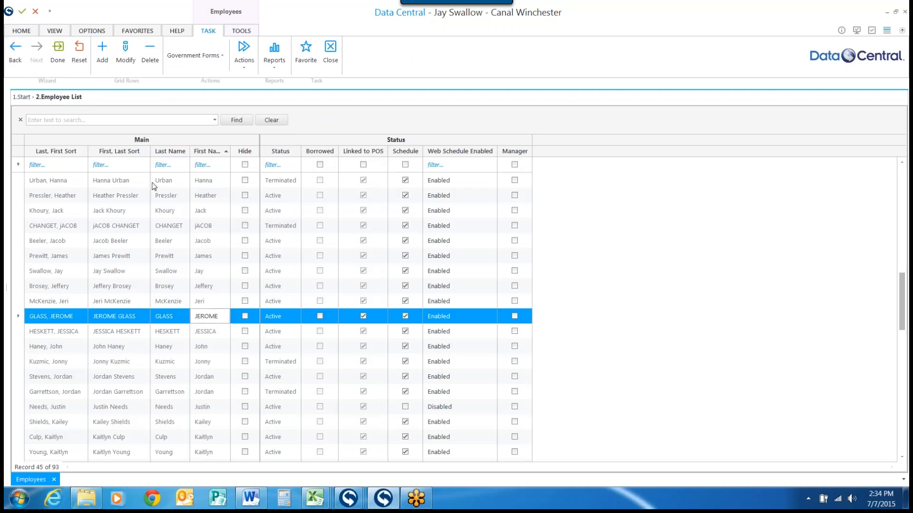
Step: Open the record of the third employee in the visible list for modification
left_click(19, 210)
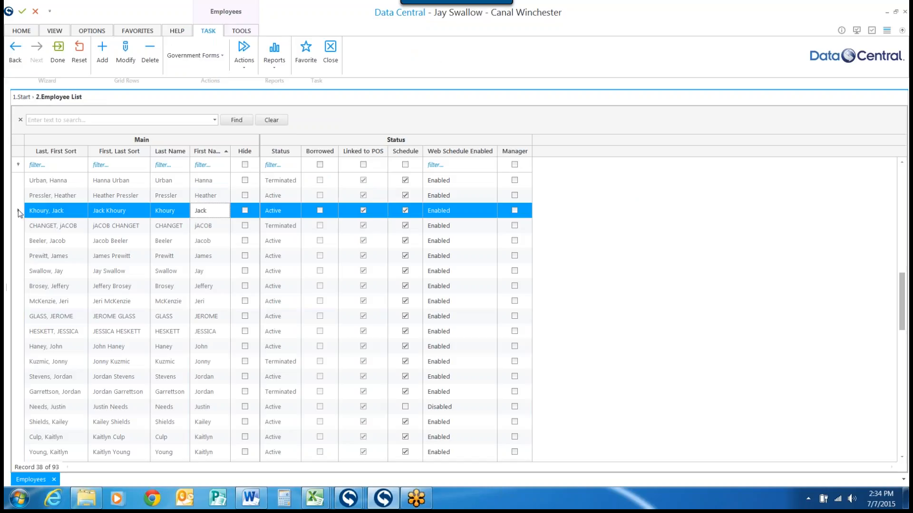
left_click(125, 61)
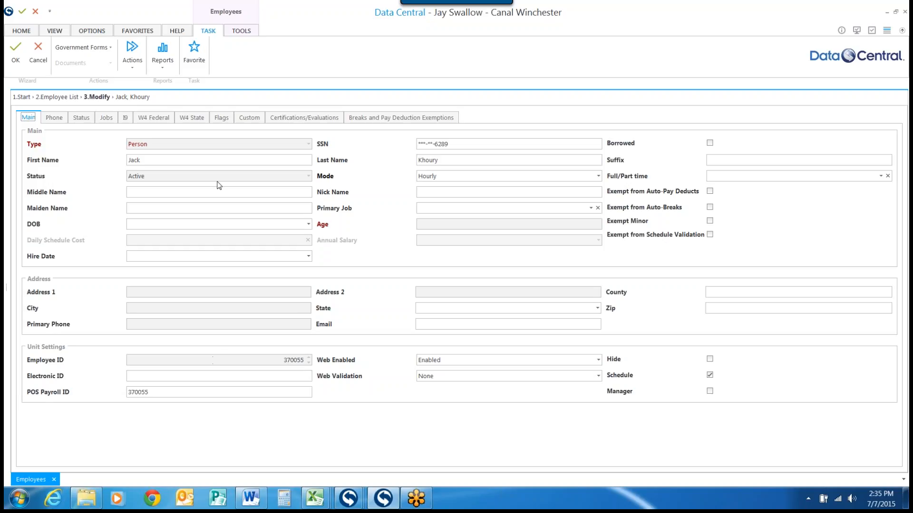
Step: Try Production/Cashier as the employee's Primary Job and clear the selection again
left_click(592, 208)
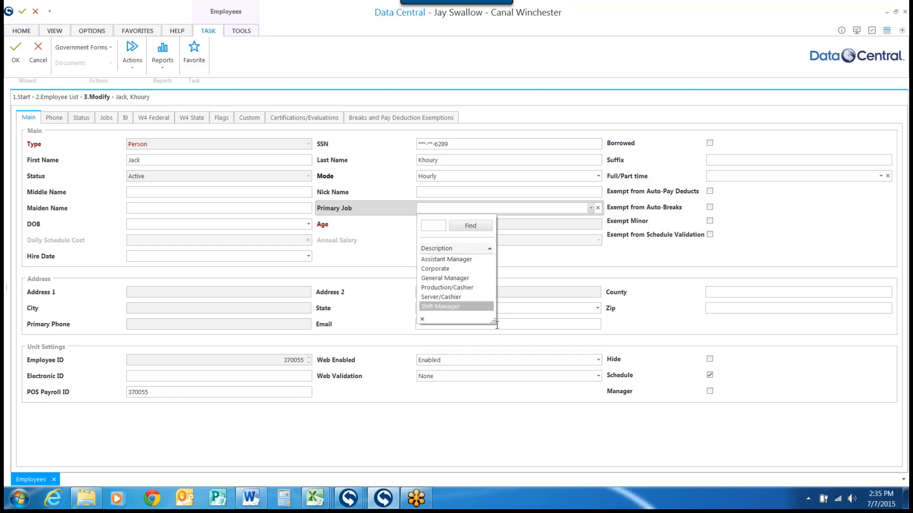
left_click_drag(494, 323, 549, 383)
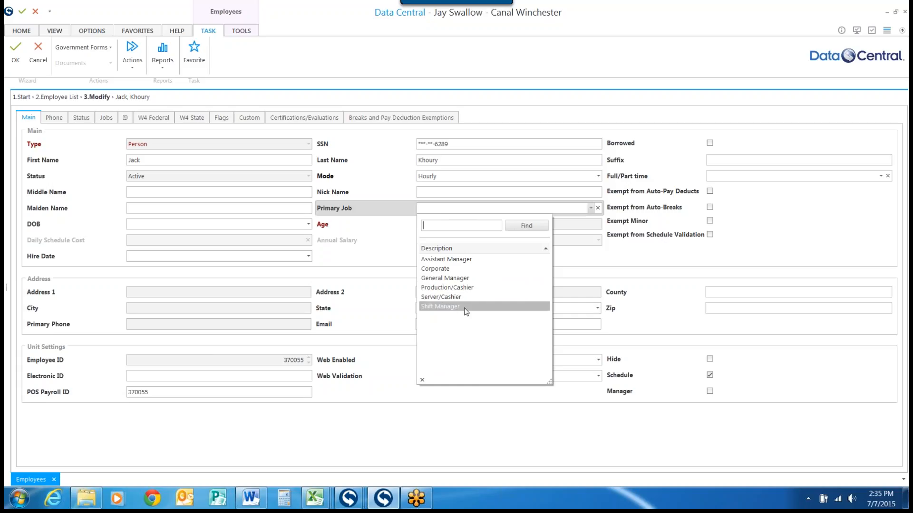
left_click(426, 212)
left_click(591, 208)
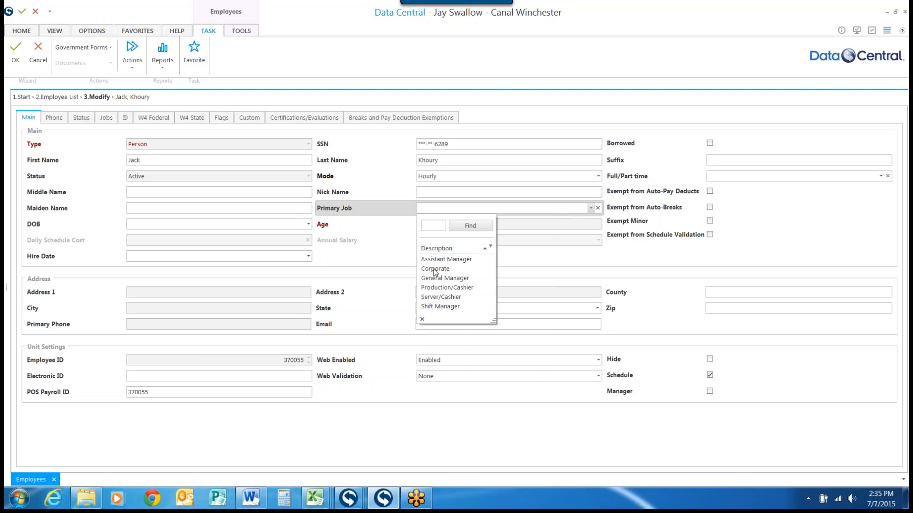
left_click(438, 288)
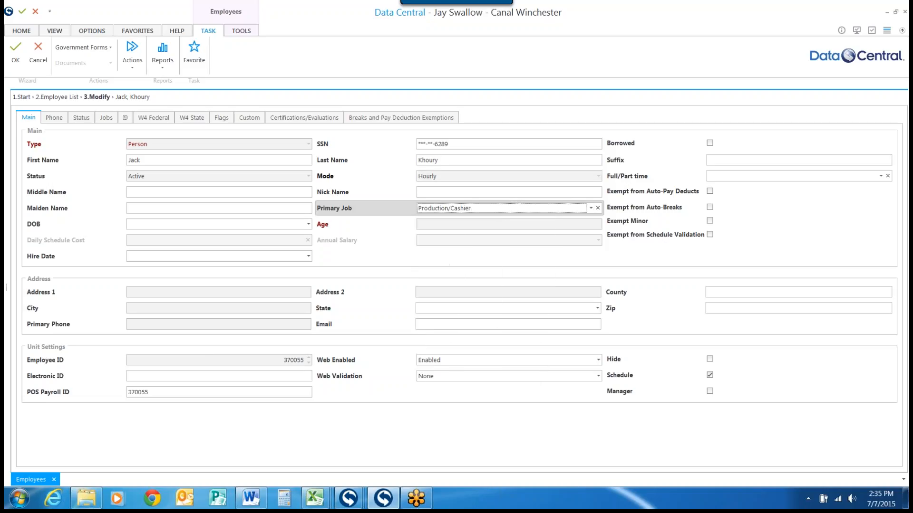
left_click(597, 208)
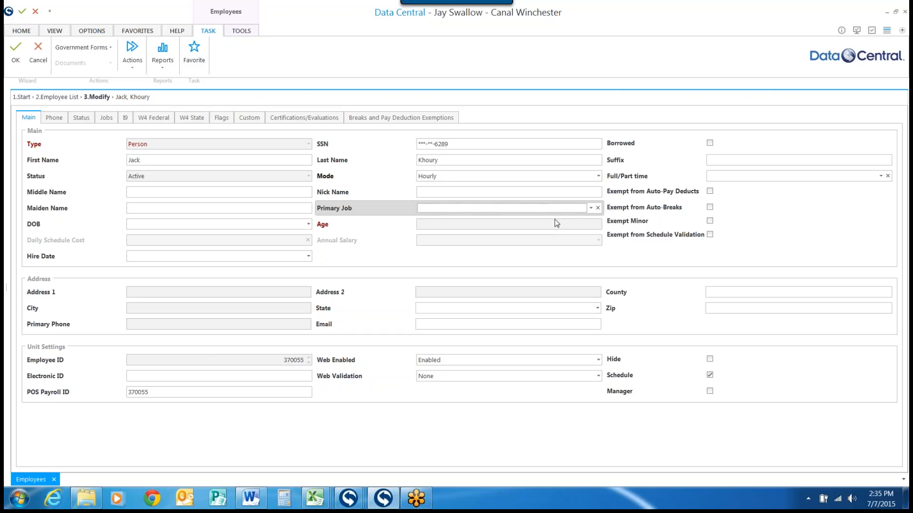
Step: Add a new row to the employee's jobs and open its list of available jobs, enlarging the list
left_click(106, 118)
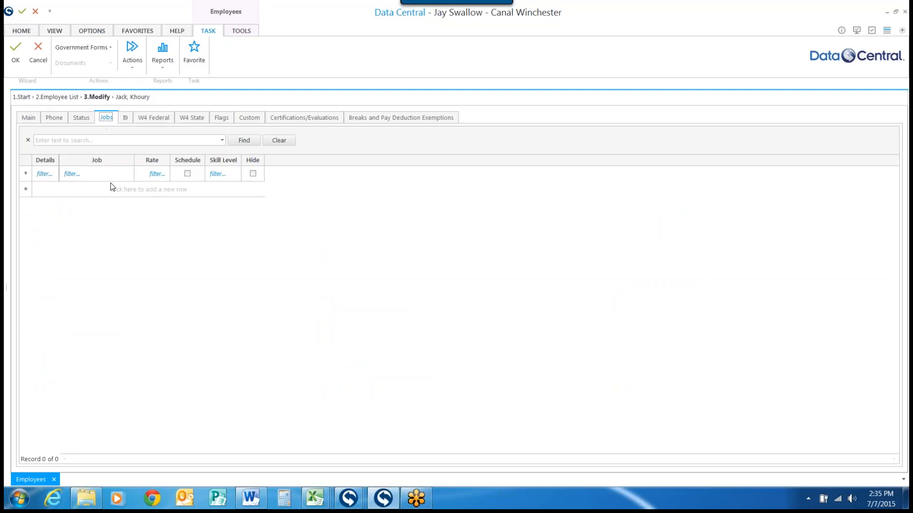
left_click(74, 177)
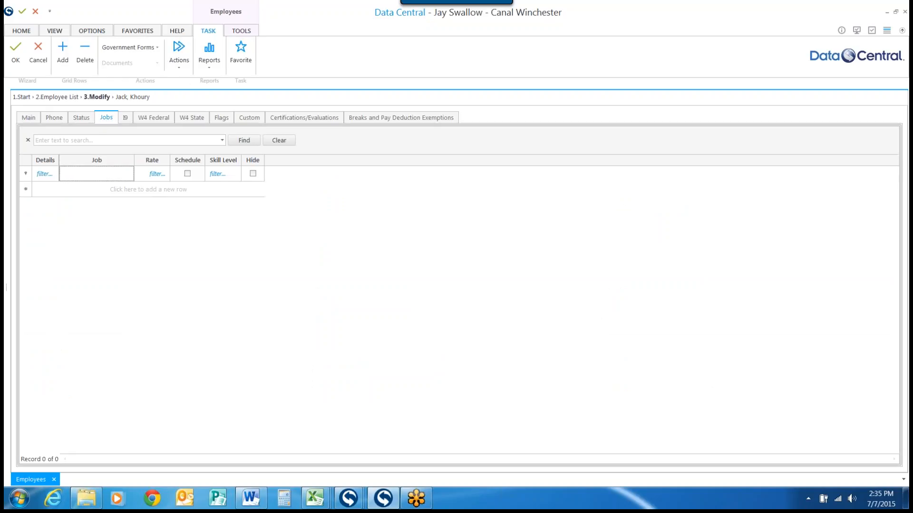
left_click(63, 58)
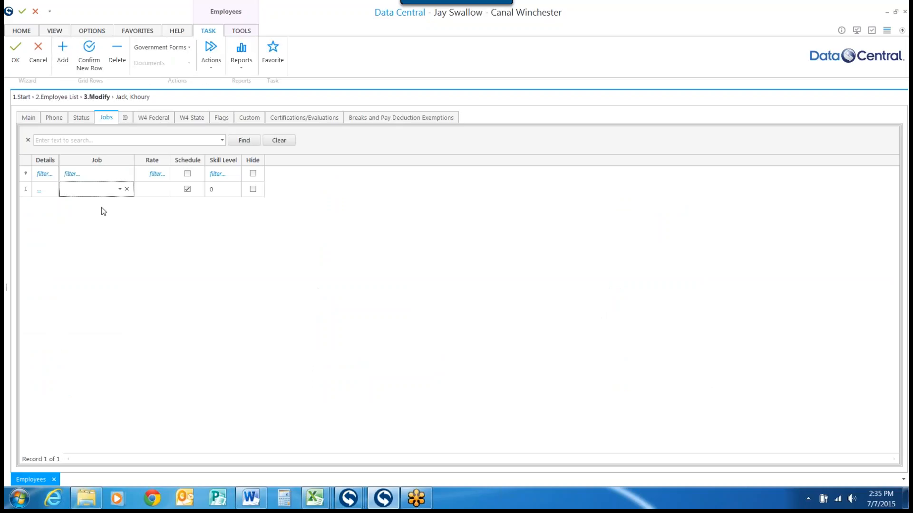
left_click(120, 192)
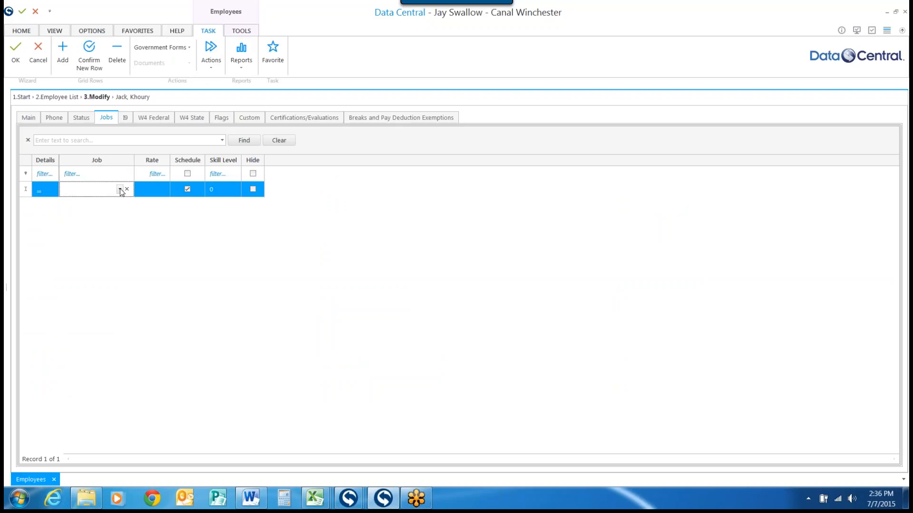
left_click(120, 190)
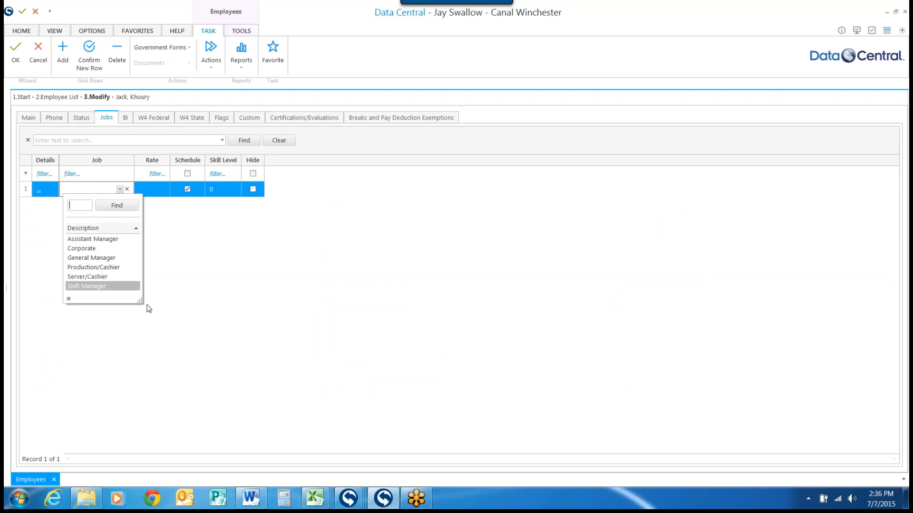
left_click_drag(140, 301, 246, 383)
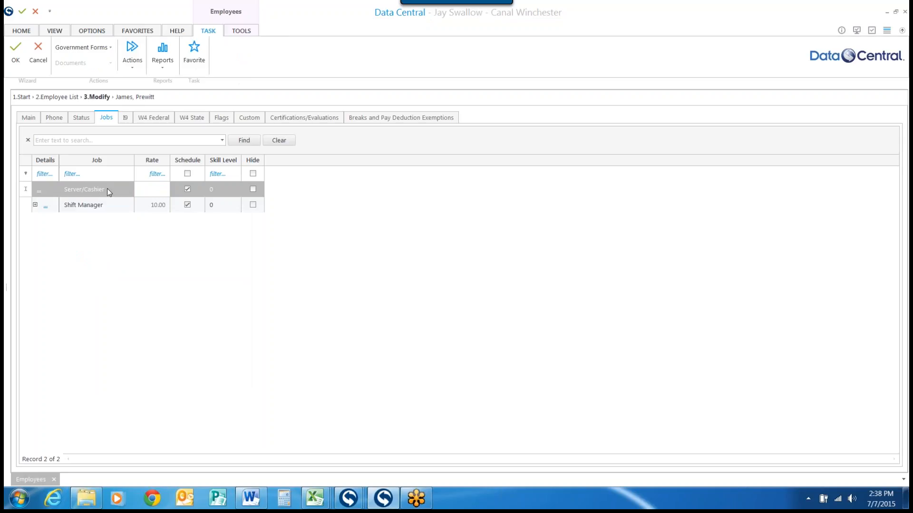
Step: Select the Rate of the Server/Cashier job and cancel the record's modification to return to the employee list
left_click(151, 191)
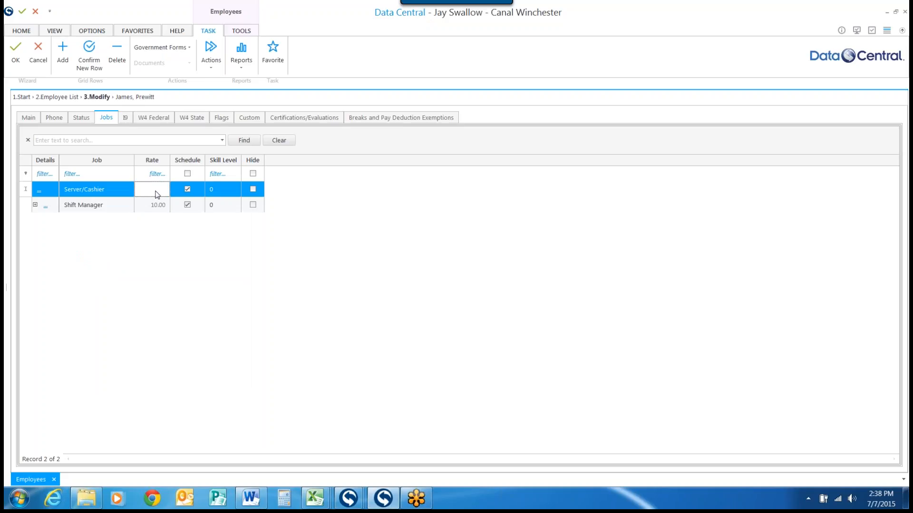
left_click(42, 57)
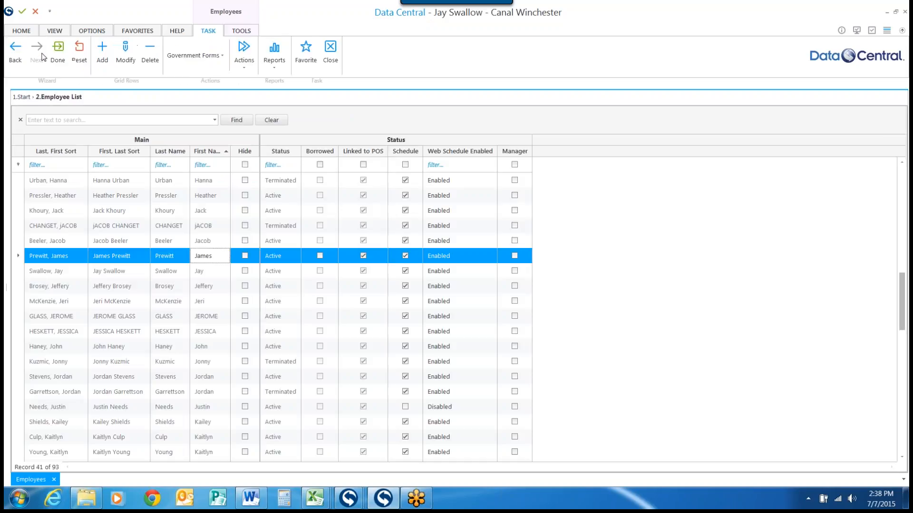